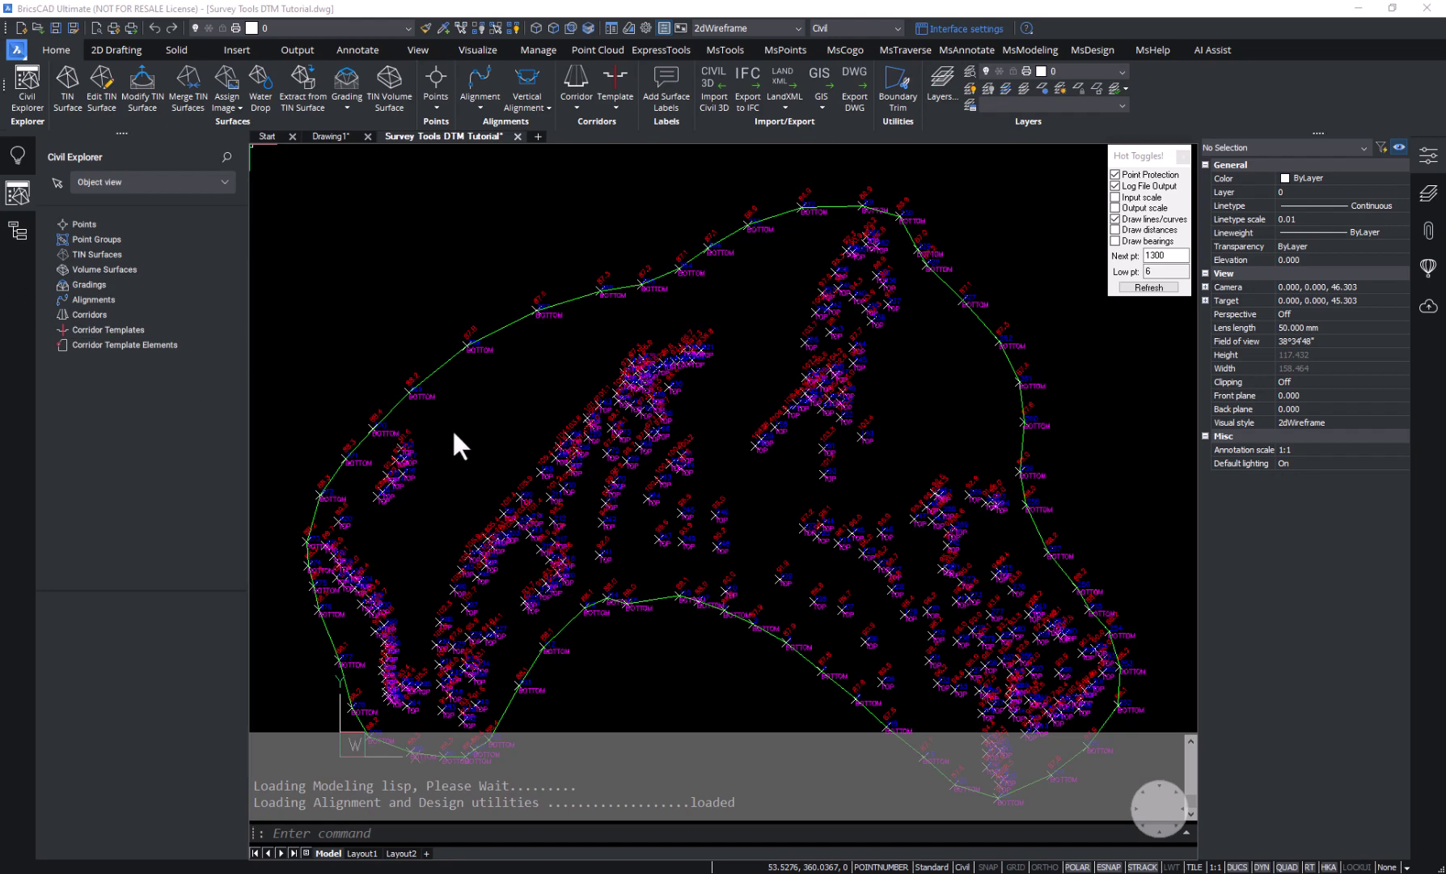
Inspect the survey in a 3D view, then return to the top plan view
{"action": "middle_click_drag", "start_coordinate": [646, 477], "coordinate": [648, 429]}
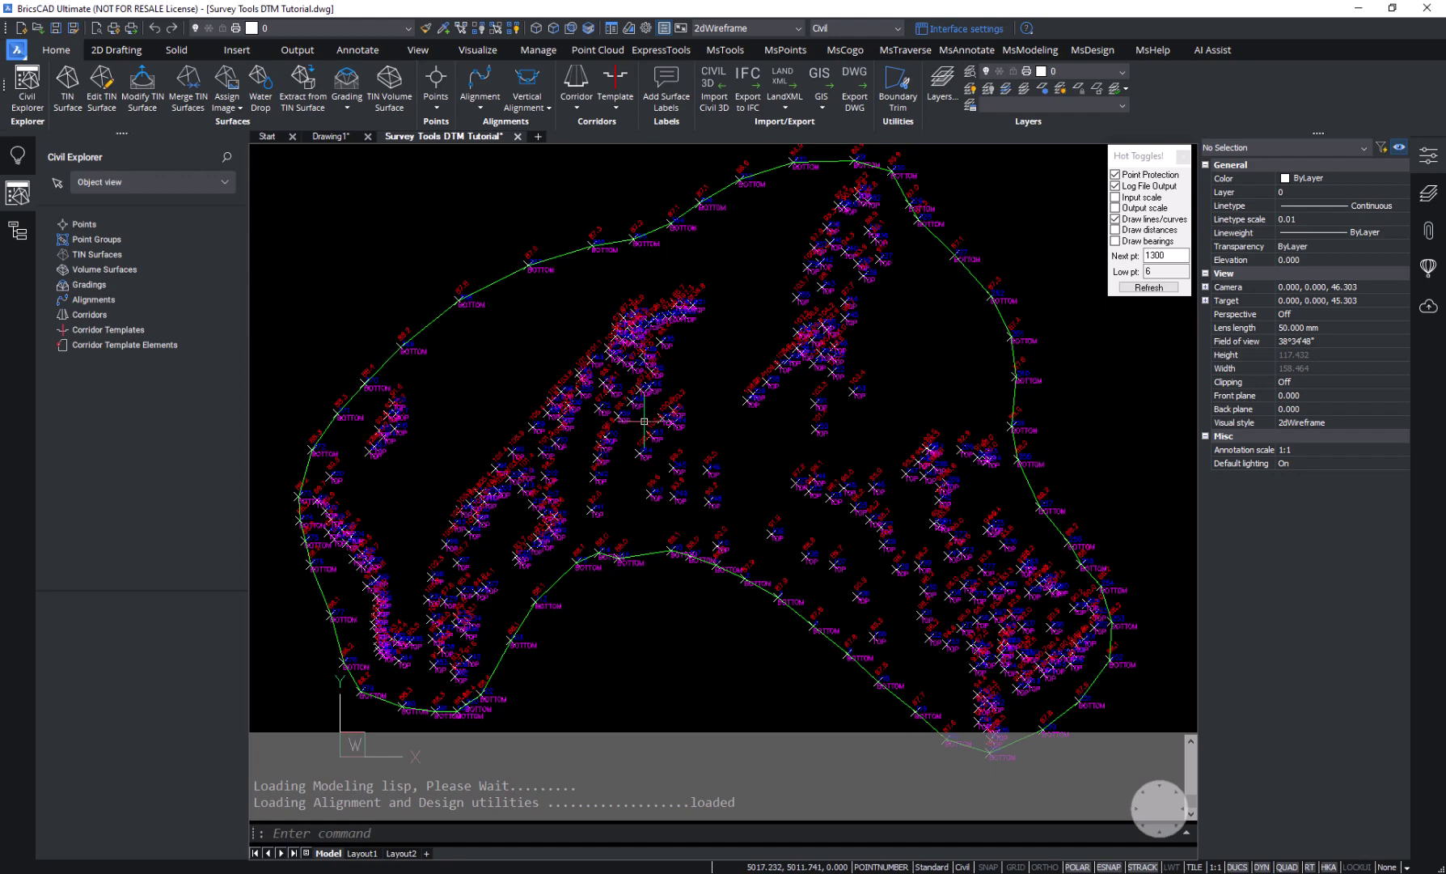
{"action": "left_click", "coordinate": [1168, 820]}
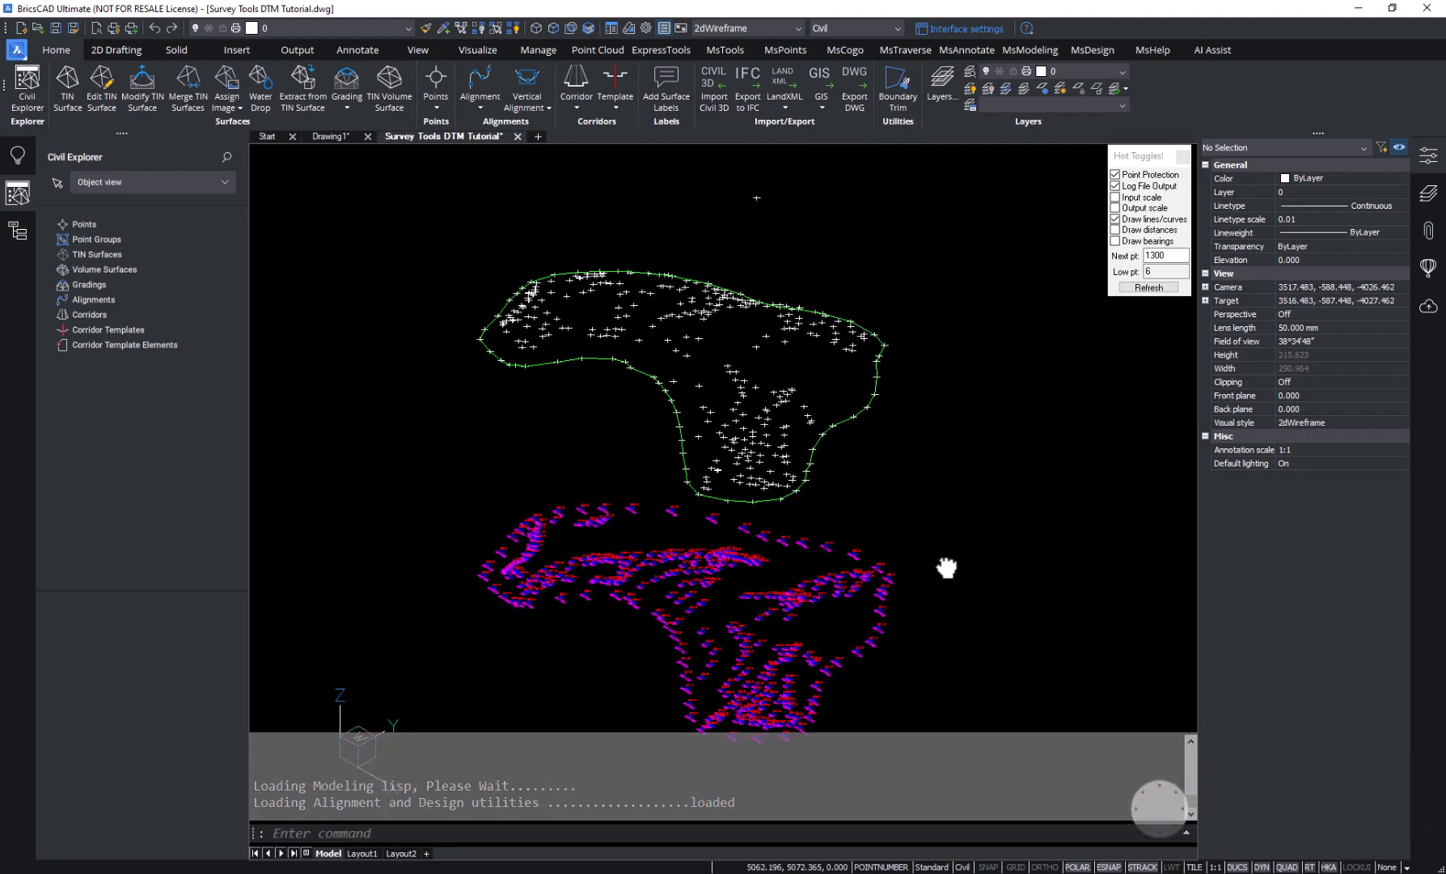
{"action": "middle_click_drag", "start_coordinate": [946, 567], "coordinate": [941, 529]}
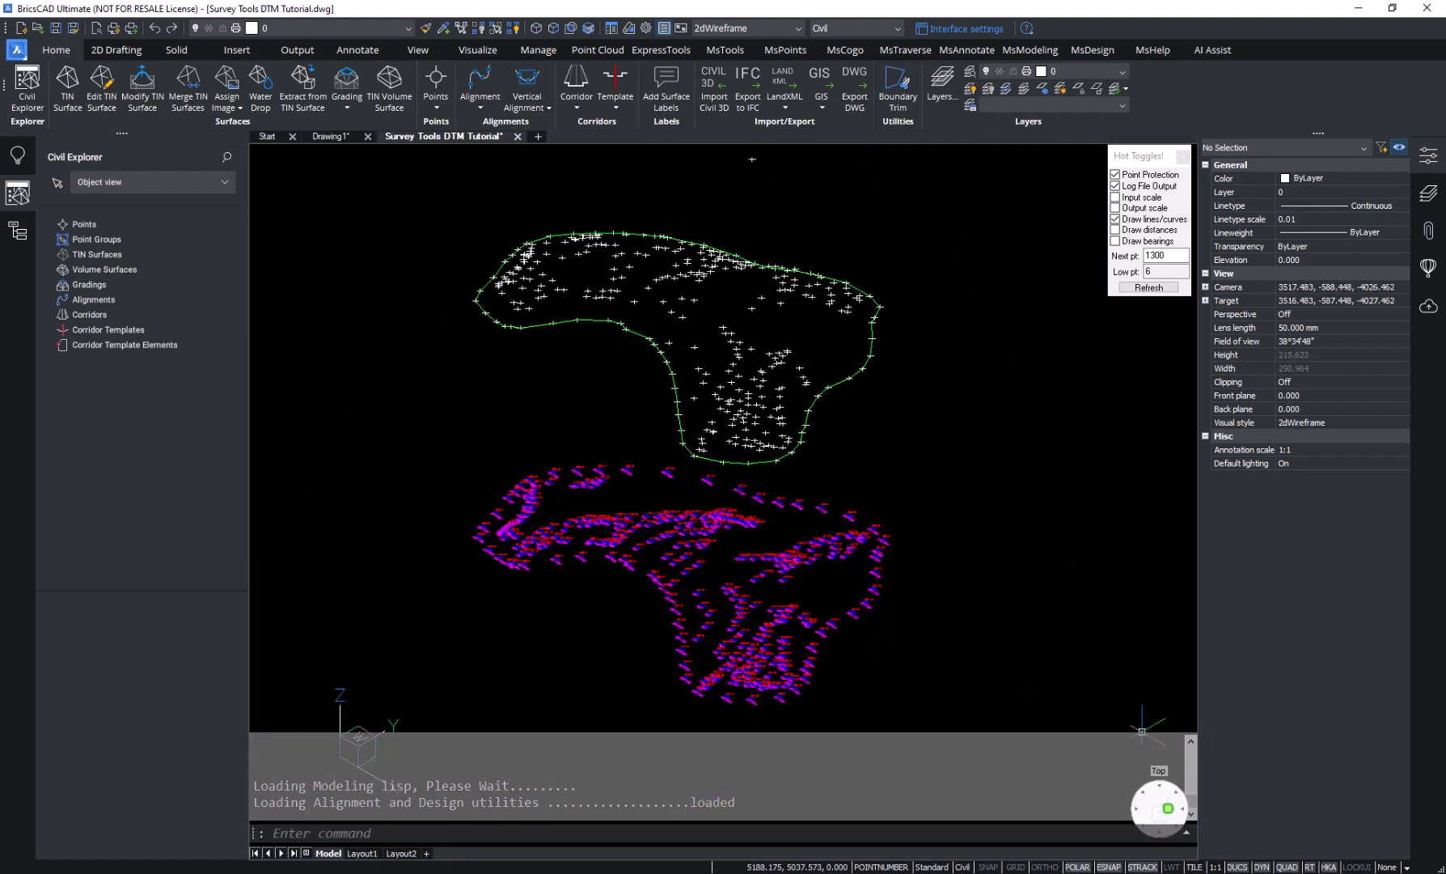
{"action": "left_click", "coordinate": [1162, 810]}
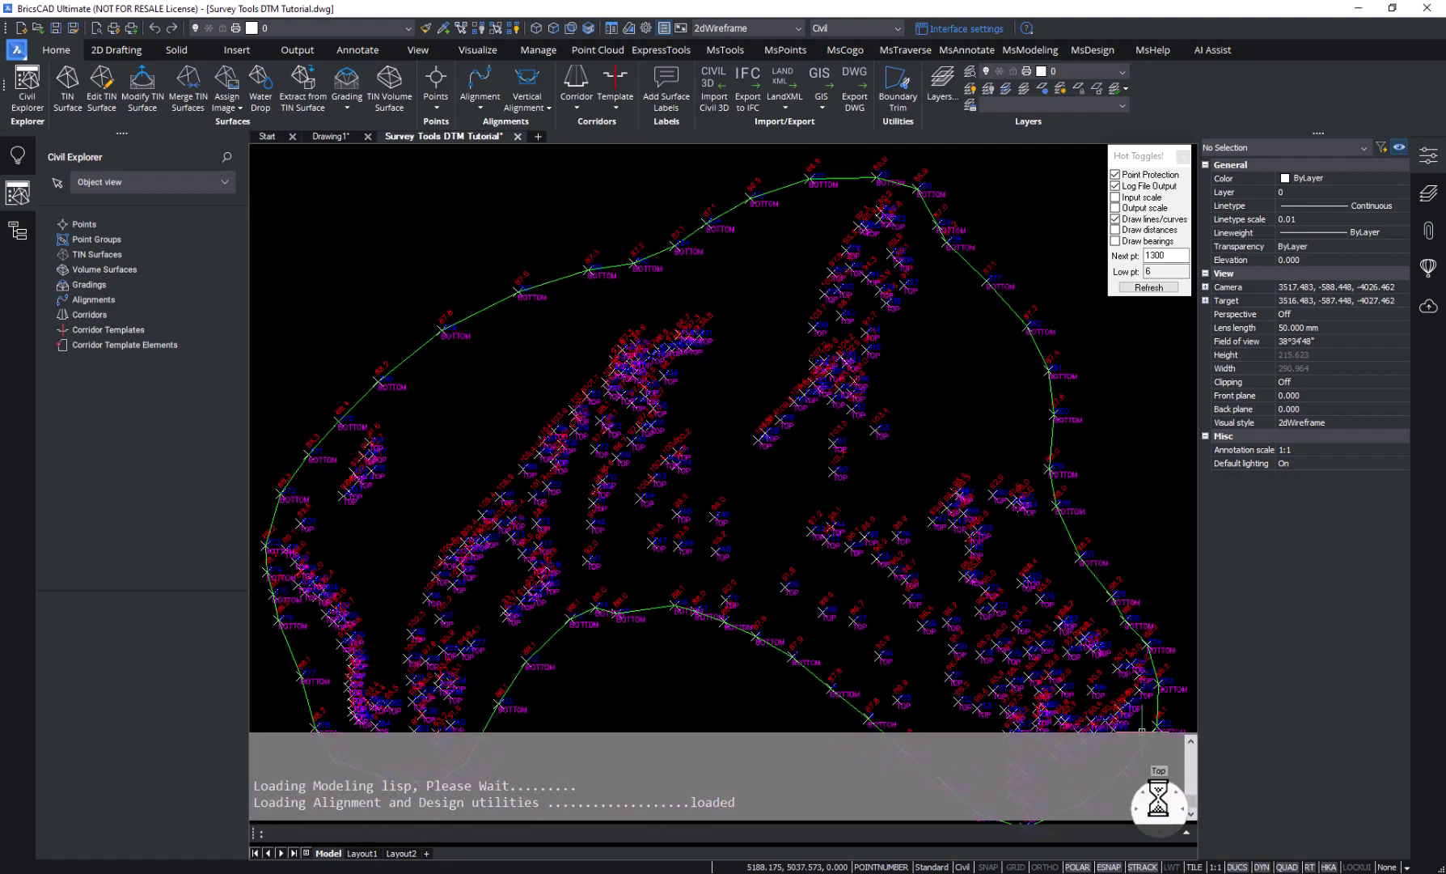
{"action": "scroll", "coordinate": [726, 416], "scroll_direction": "up", "scroll_amount": 3}
{"action": "scroll", "coordinate": [646, 360], "scroll_direction": "up", "scroll_amount": 5}
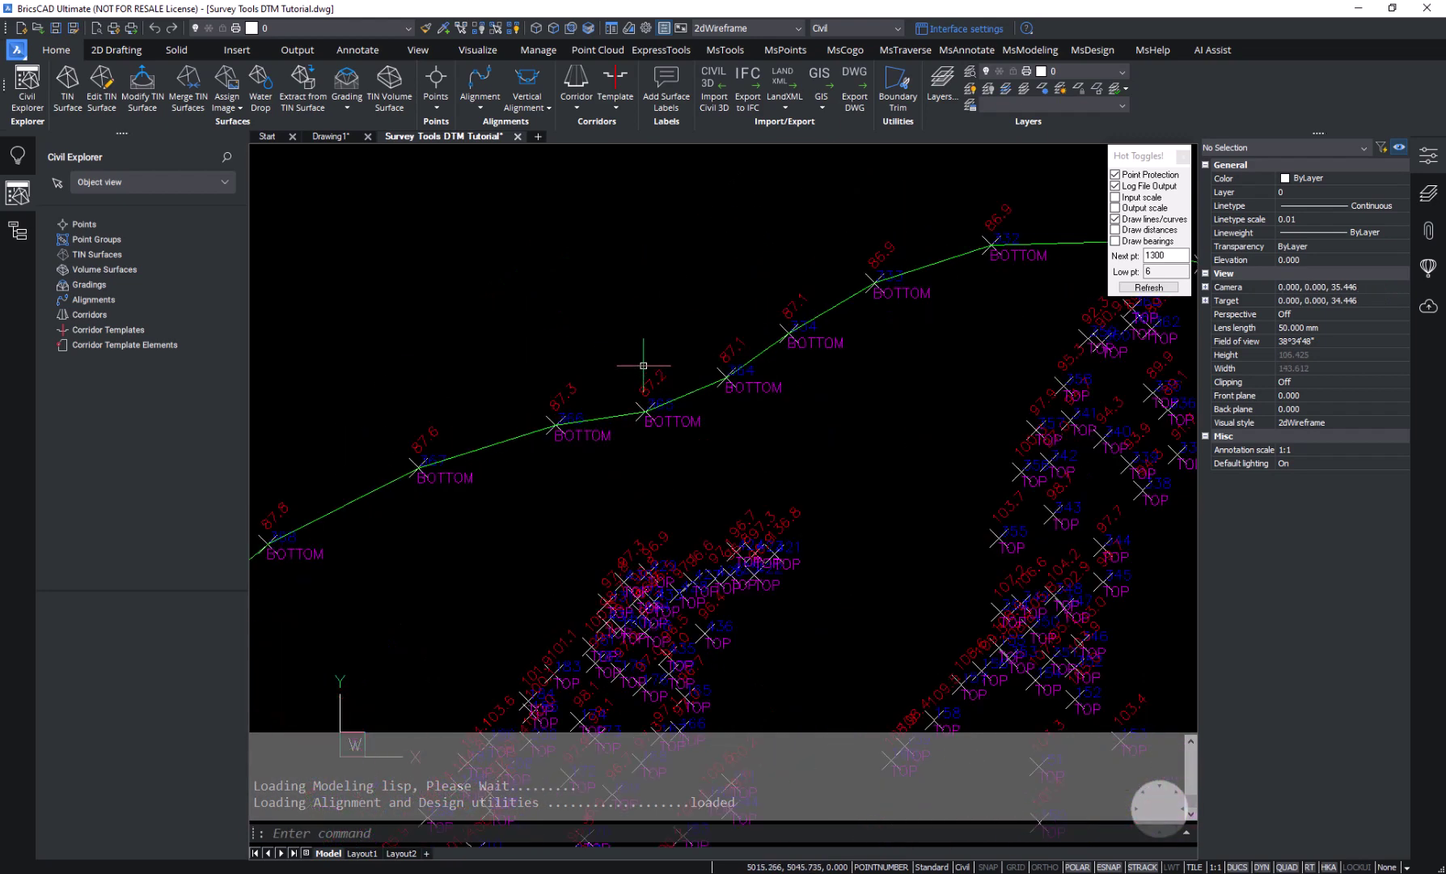
Freeze the layers of the BOTTOM description, point number and 87.2 elevation labels
{"action": "left_click", "coordinate": [121, 48]}
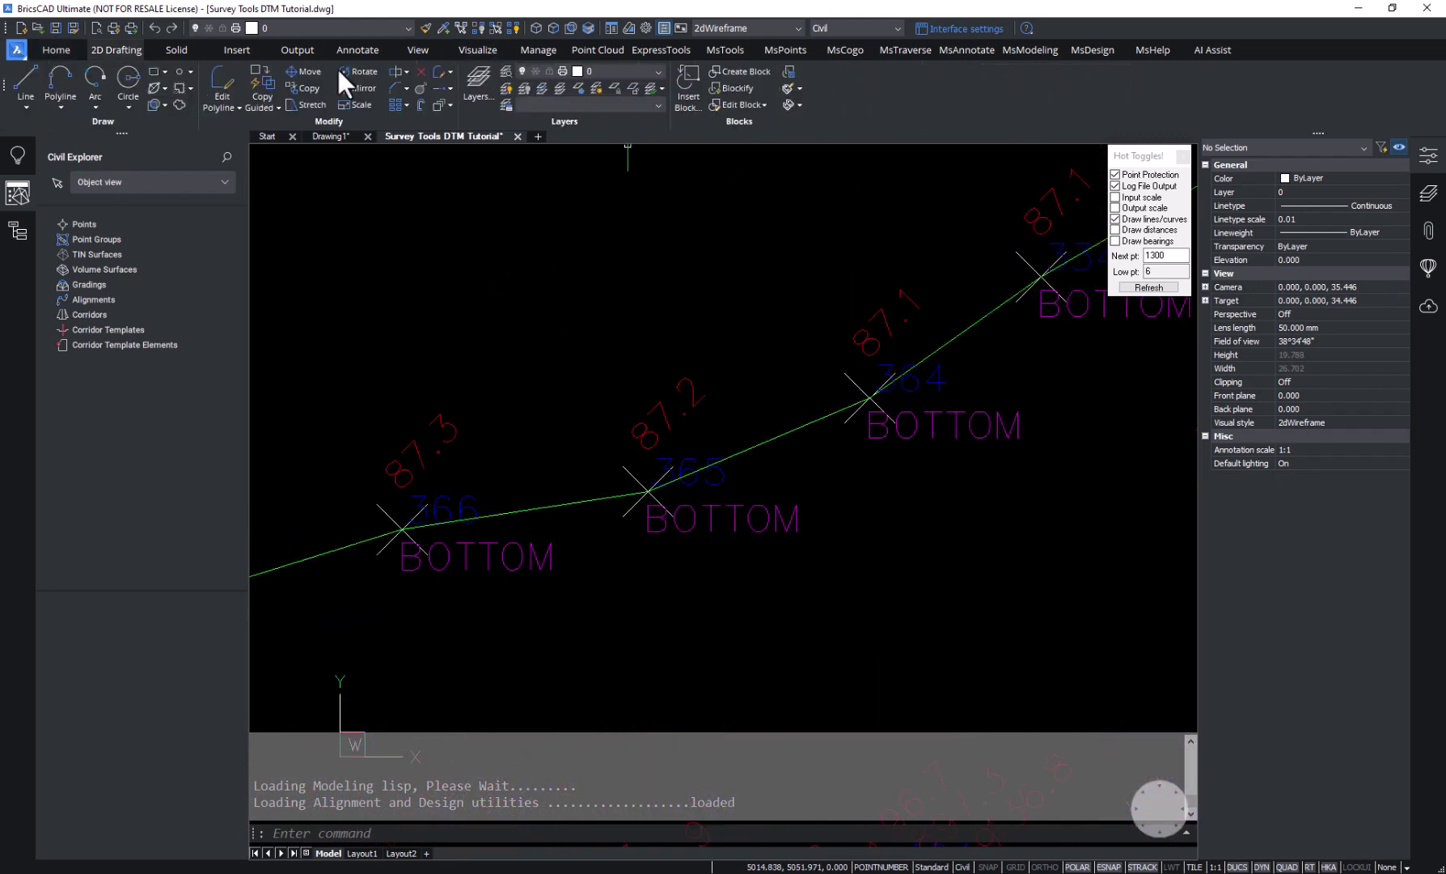
{"action": "left_click", "coordinate": [582, 86]}
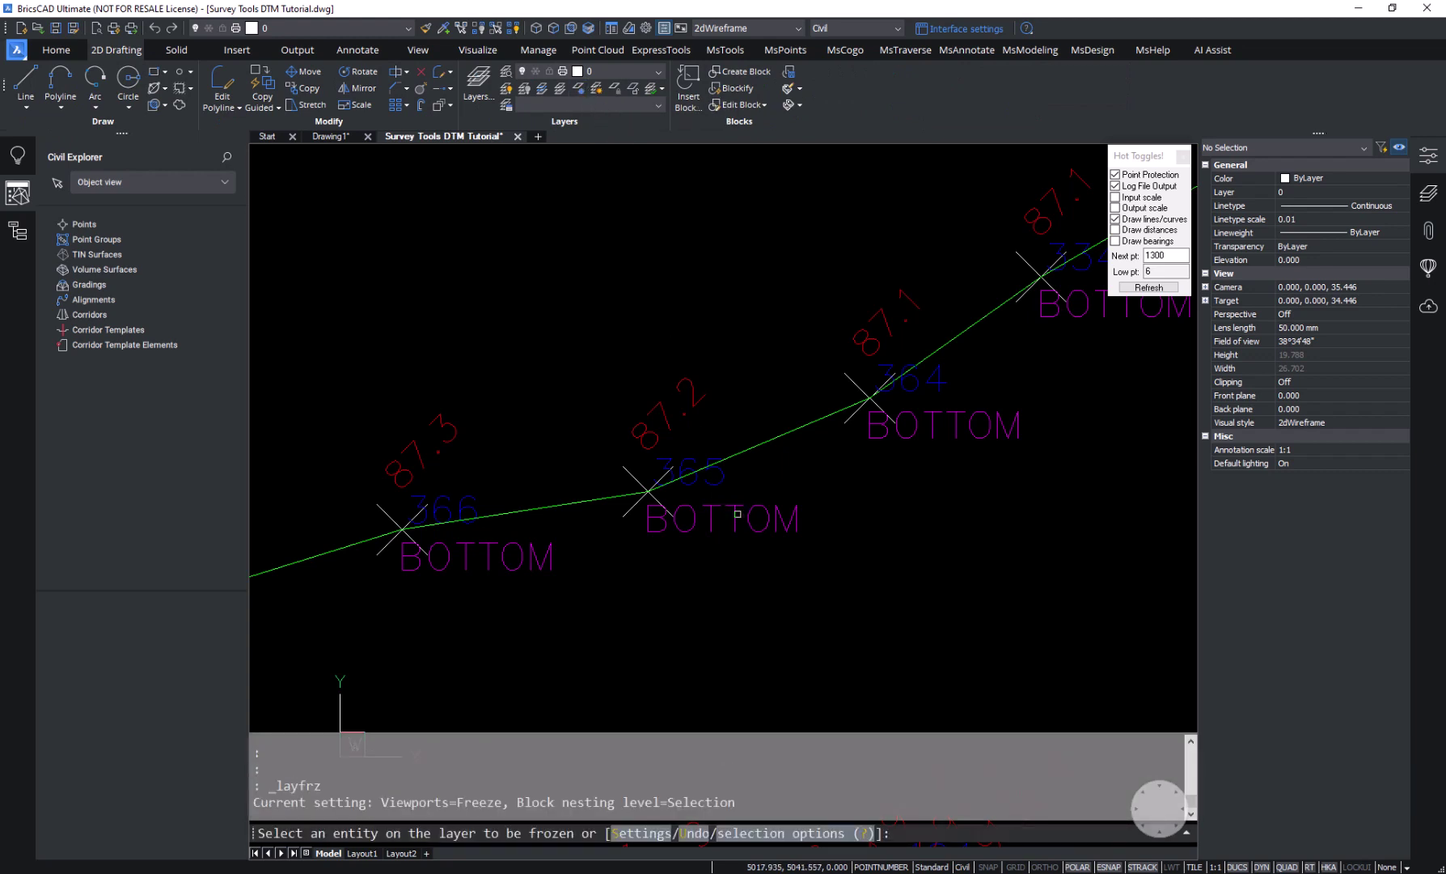
{"action": "left_click", "coordinate": [732, 518]}
{"action": "left_click", "coordinate": [719, 480]}
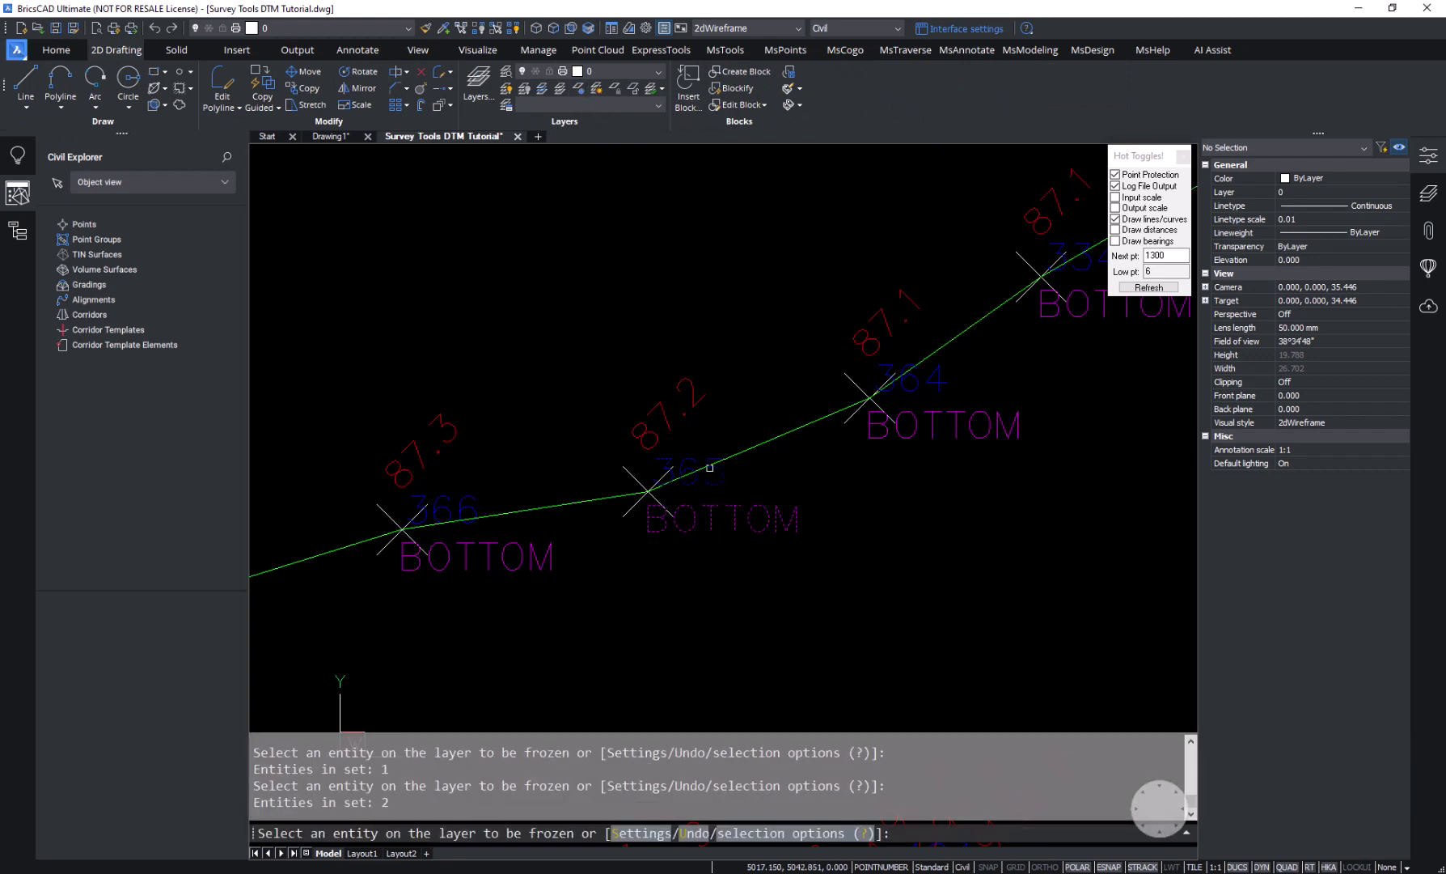
{"action": "left_click", "coordinate": [665, 422]}
{"action": "key", "text": "Return"}
{"action": "scroll", "coordinate": [681, 356], "scroll_direction": "down", "scroll_amount": 4}
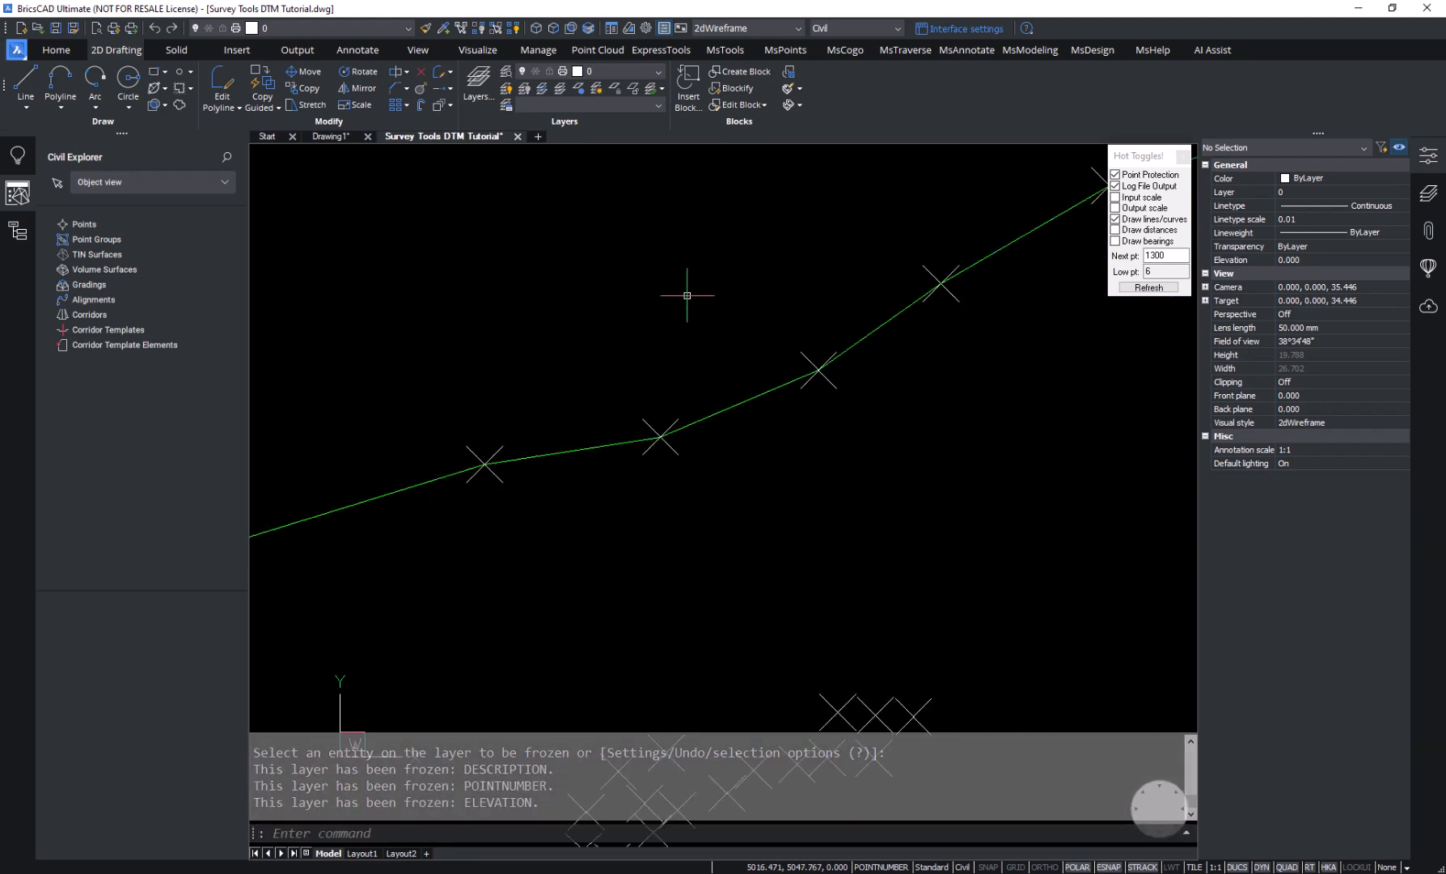
{"action": "scroll", "coordinate": [685, 292], "scroll_direction": "down", "scroll_amount": 5}
{"action": "scroll", "coordinate": [684, 291], "scroll_direction": "down", "scroll_amount": 2}
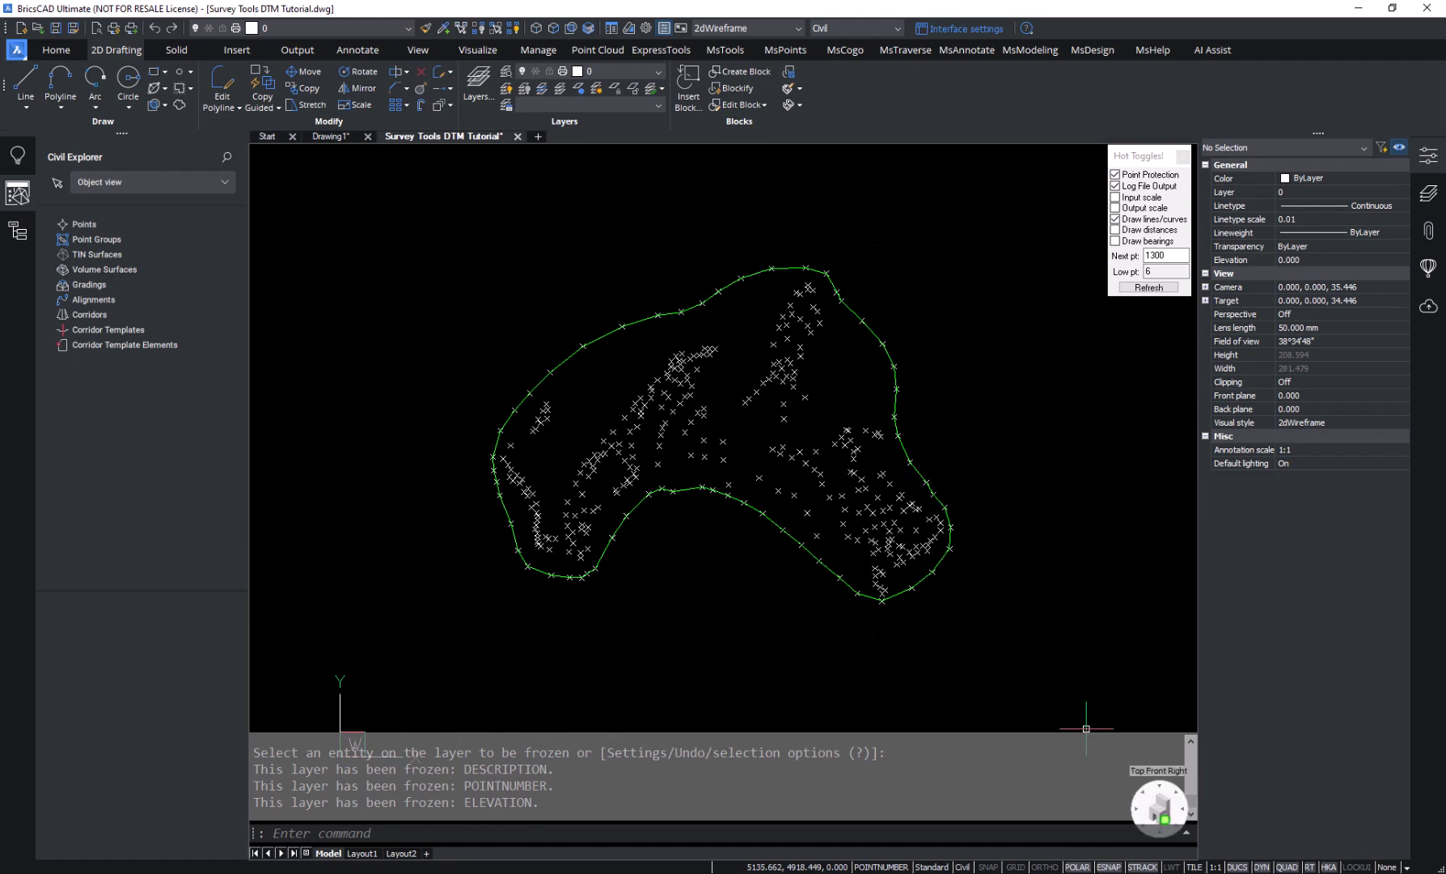
Check the unlabelled point markers in 3D, return to Top view, and restore the civil surface tools
{"action": "left_click", "coordinate": [1165, 817]}
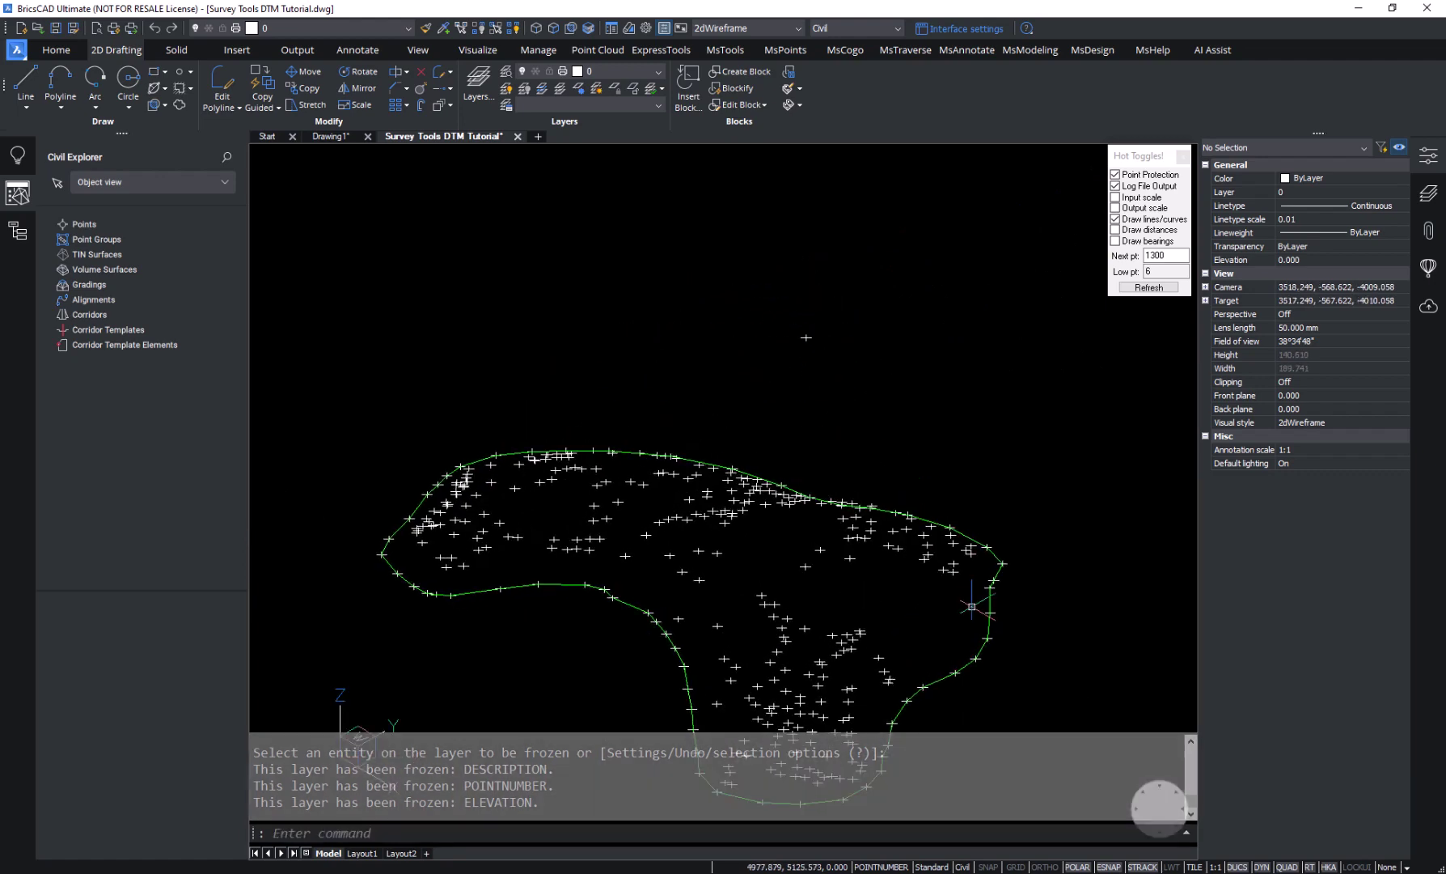
{"action": "middle_click_drag", "start_coordinate": [990, 495], "coordinate": [992, 415]}
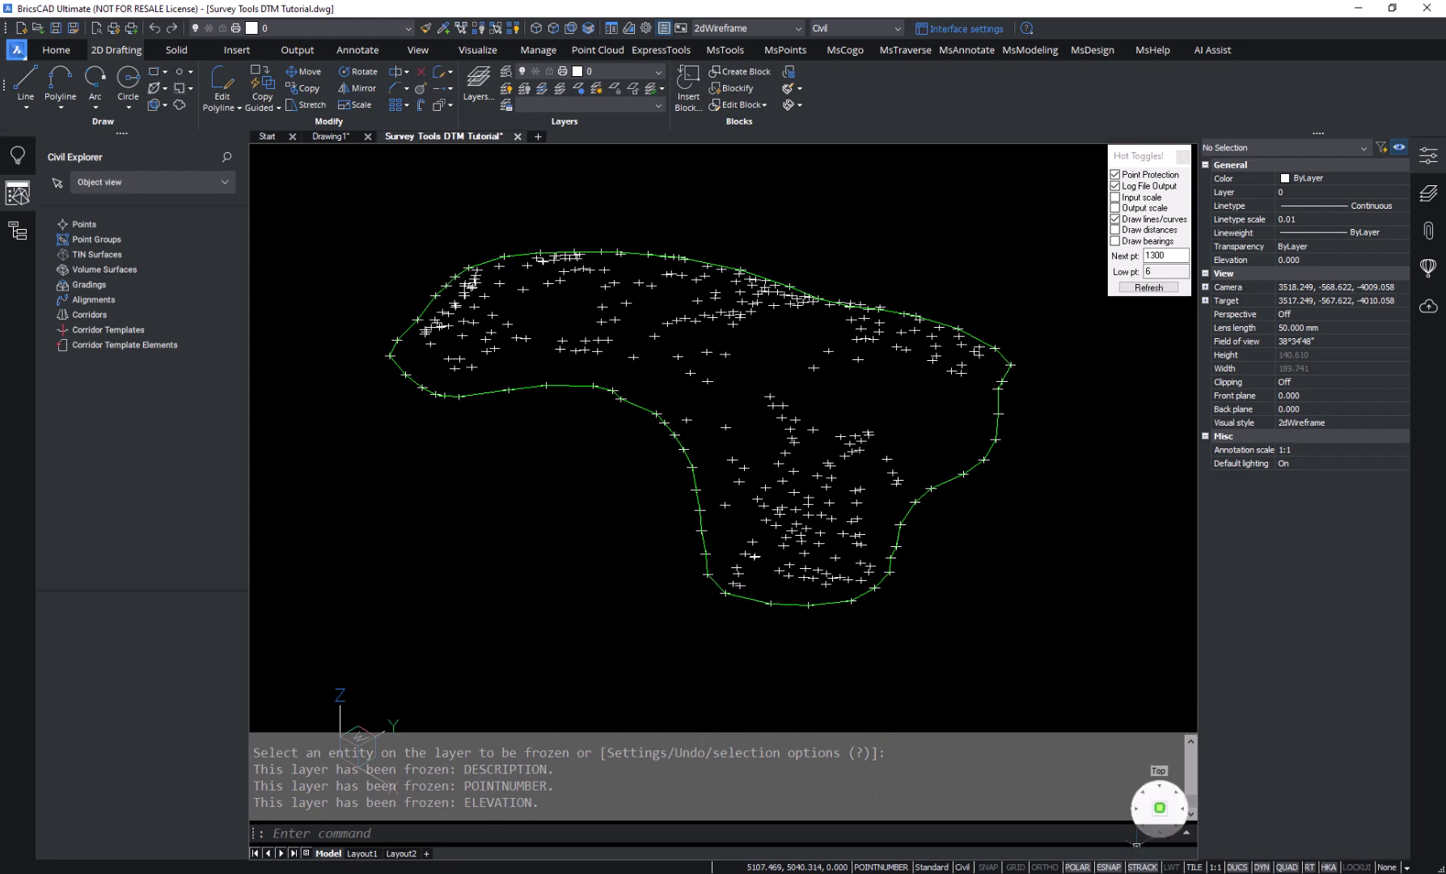
{"action": "left_click", "coordinate": [1160, 808]}
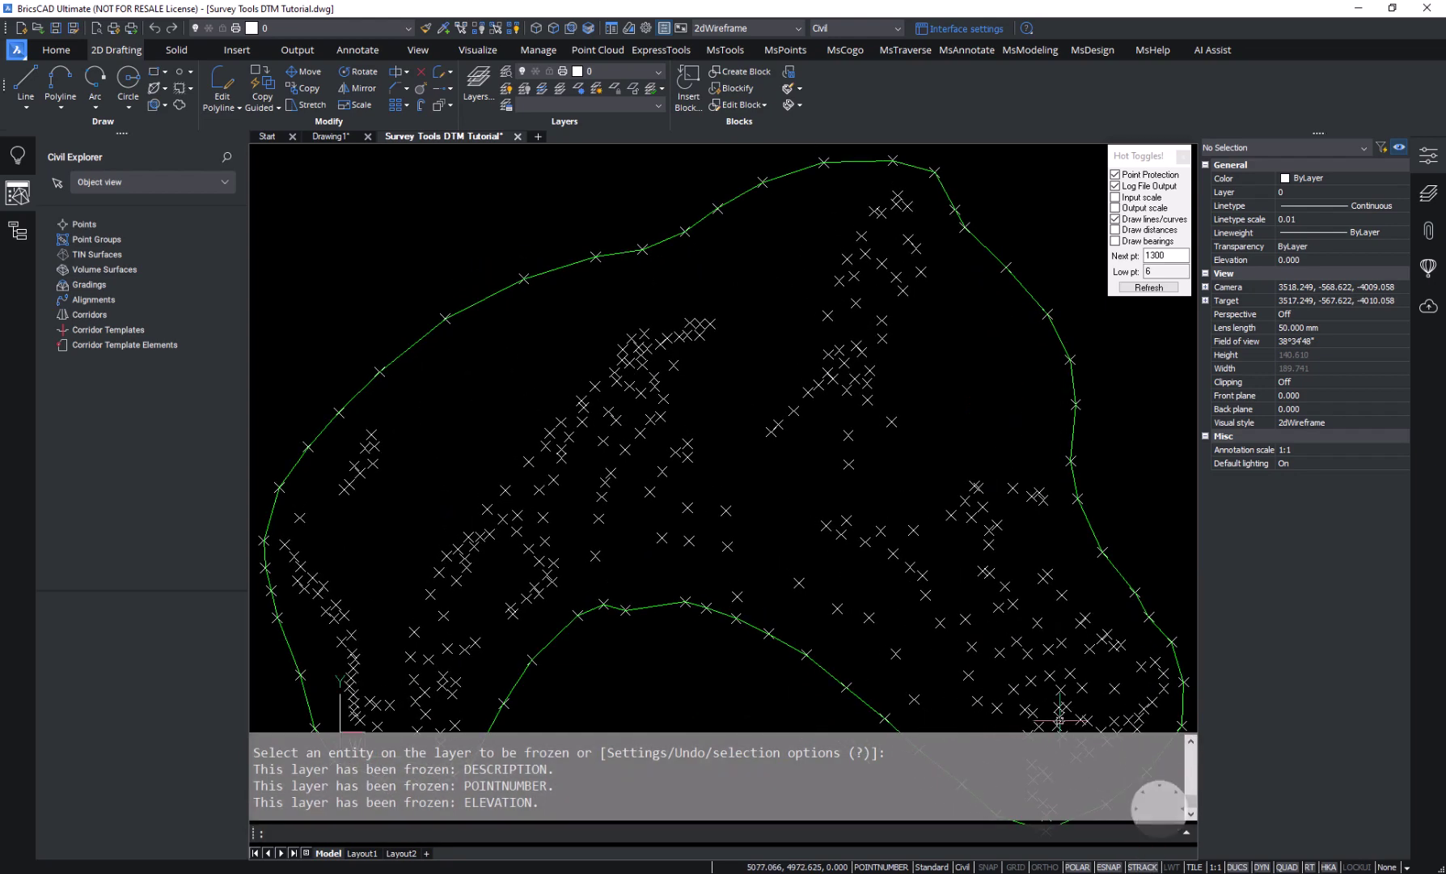
{"action": "middle_click_drag", "start_coordinate": [887, 555], "coordinate": [878, 524]}
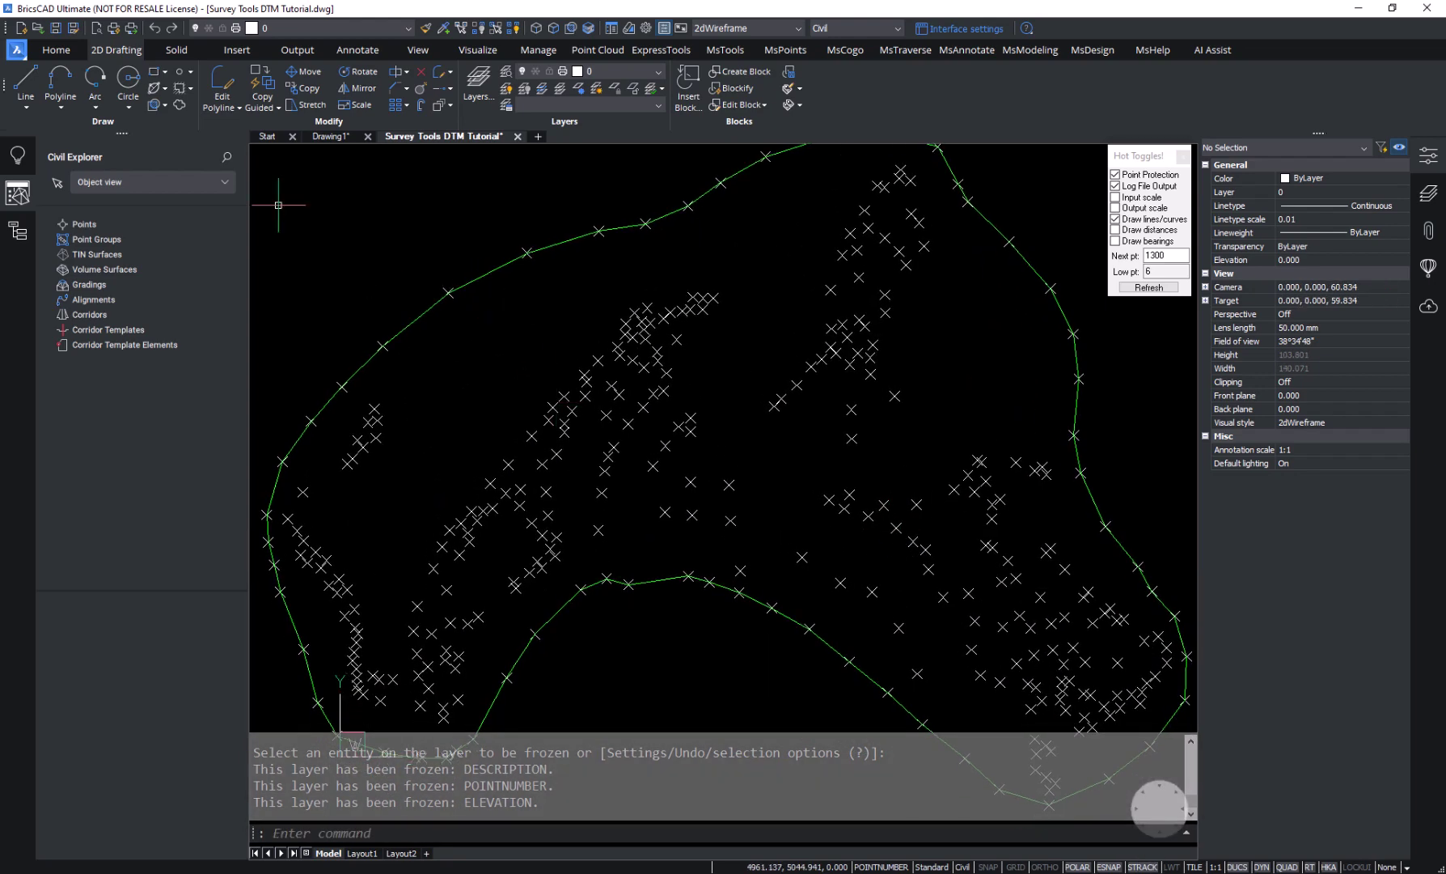
{"action": "left_click", "coordinate": [63, 43]}
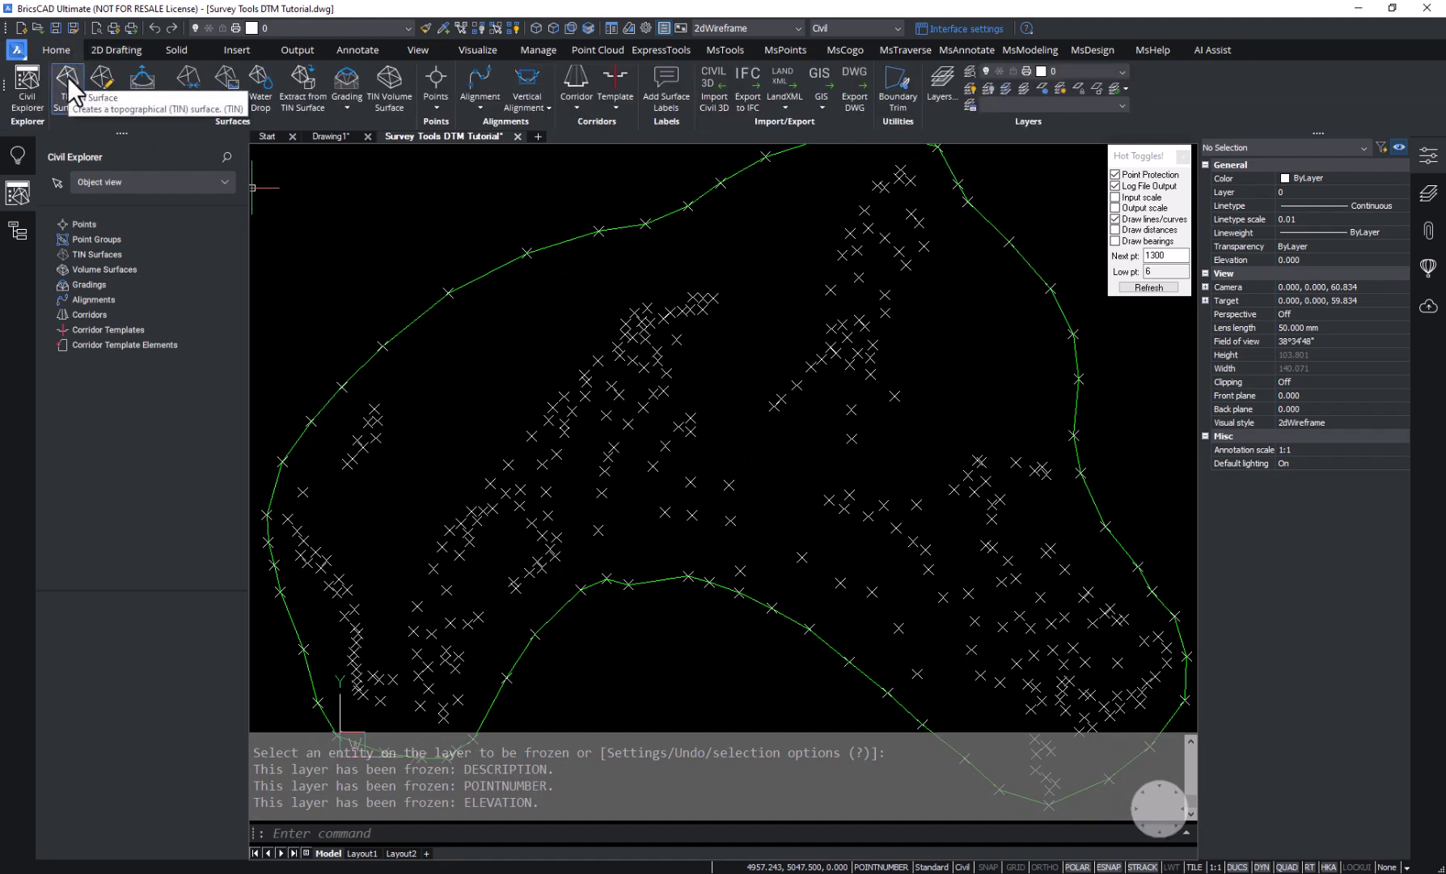
Create a TIN surface from the green boundary selection, applying it as a Breaklines (B) entity
{"action": "left_click", "coordinate": [68, 81]}
{"action": "left_click", "coordinate": [657, 579]}
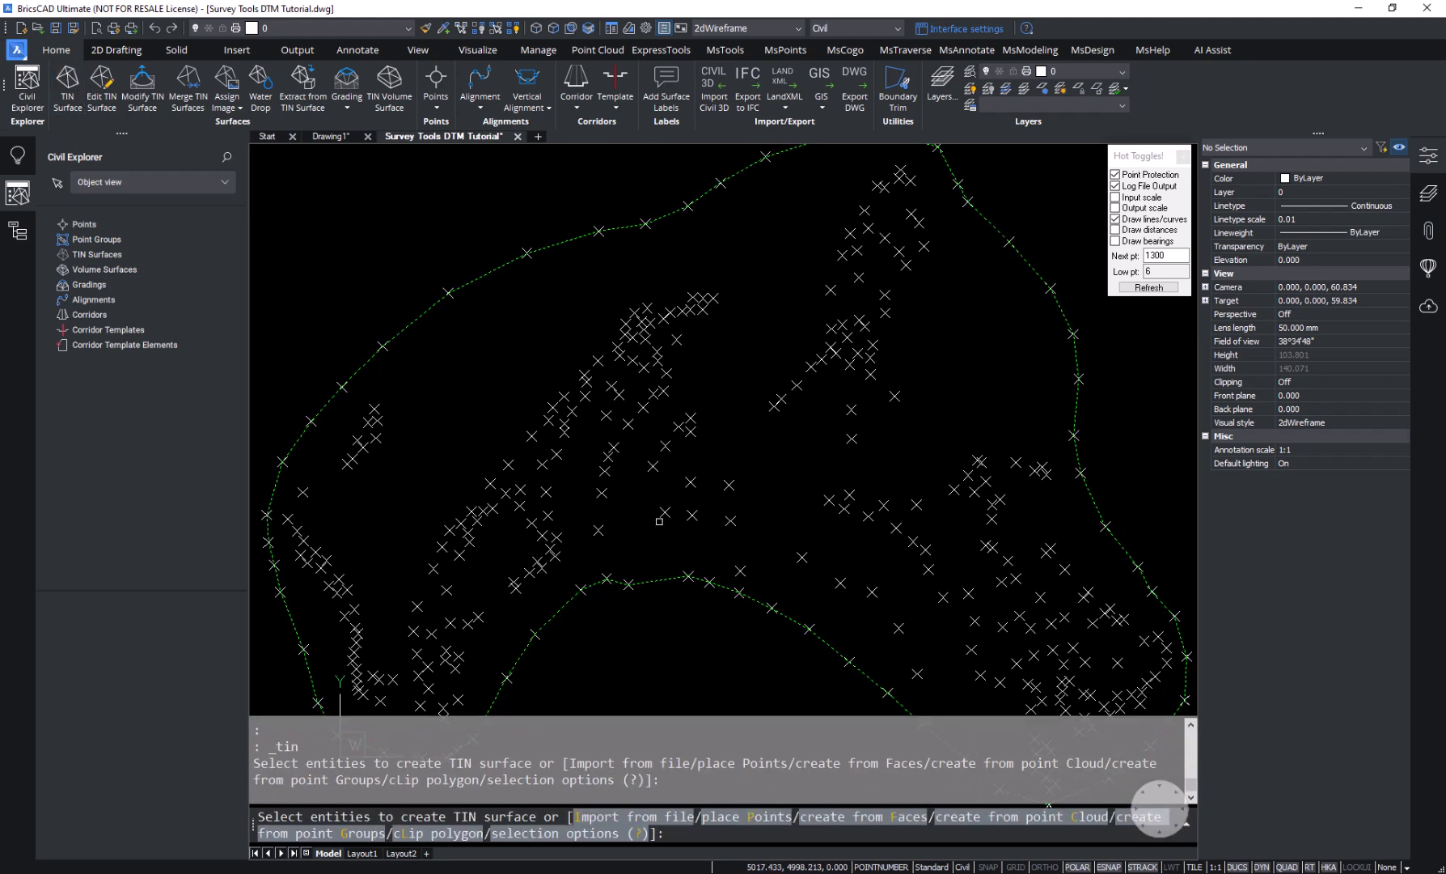
{"action": "key", "text": "Return"}
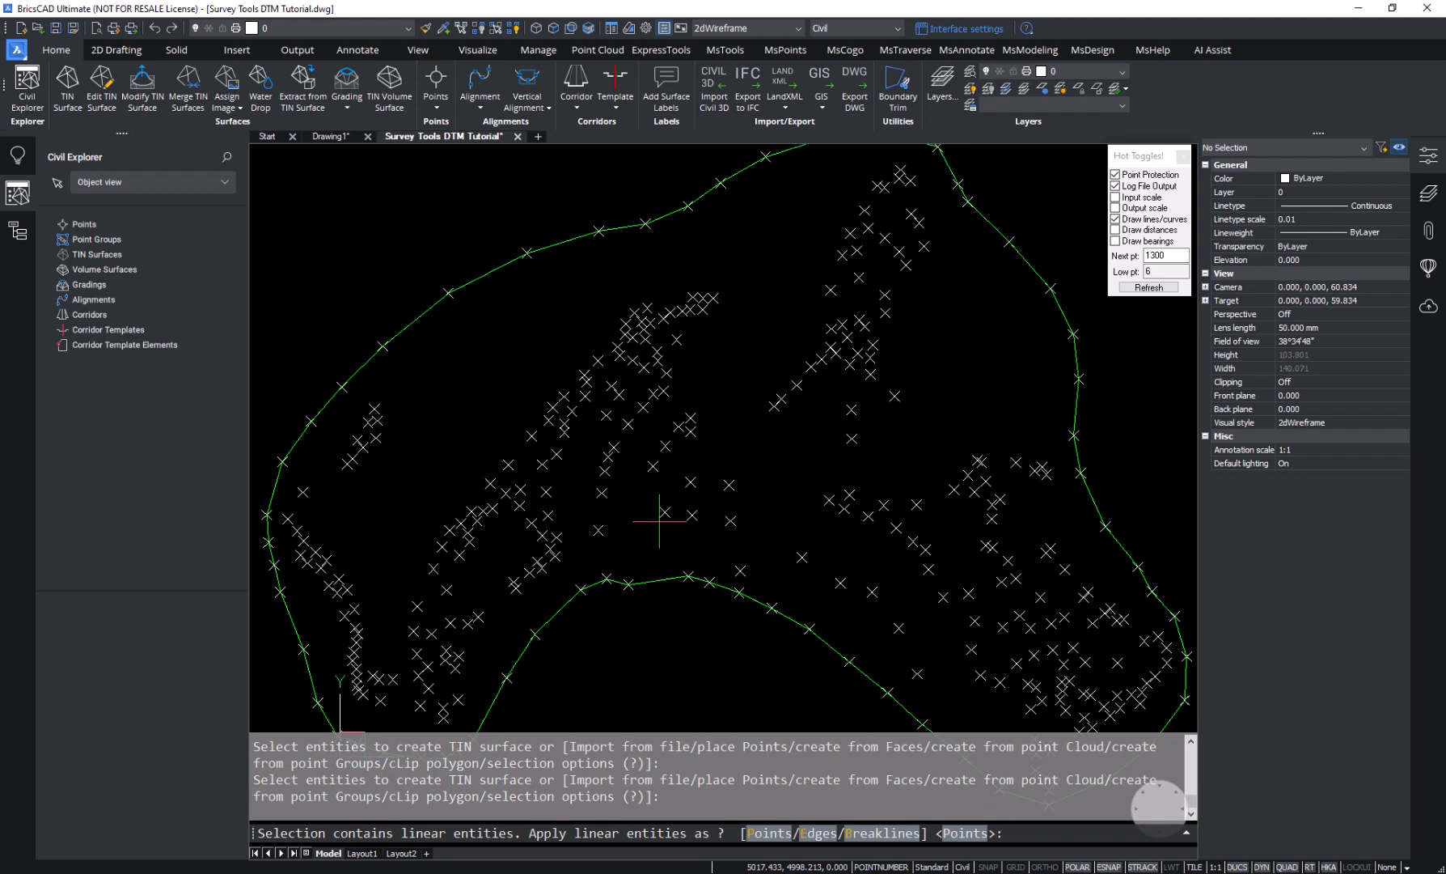
{"action": "type", "text": "b"}
{"action": "key", "text": "Return"}
{"action": "mouse_move", "coordinate": [743, 419]}
{"action": "middle_mouse_down"}
{"action": "mouse_move", "coordinate": [792, 297]}
{"action": "mouse_move", "coordinate": [781, 282]}
{"action": "middle_mouse_up"}
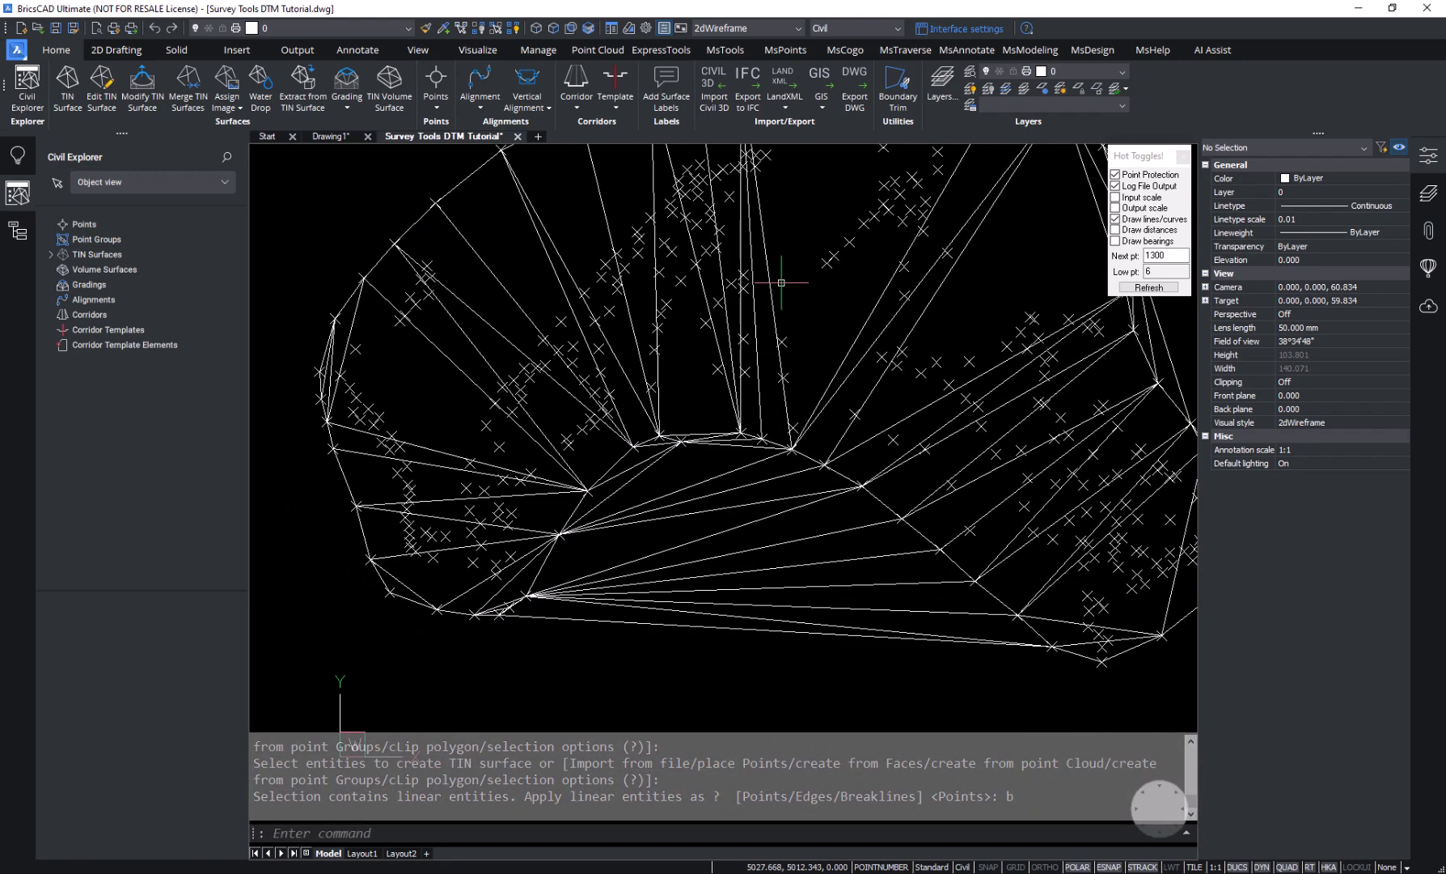
Shade the surface in the Realistic visual style and orbit to inspect it before returning to Top view
{"action": "left_click", "coordinate": [797, 27]}
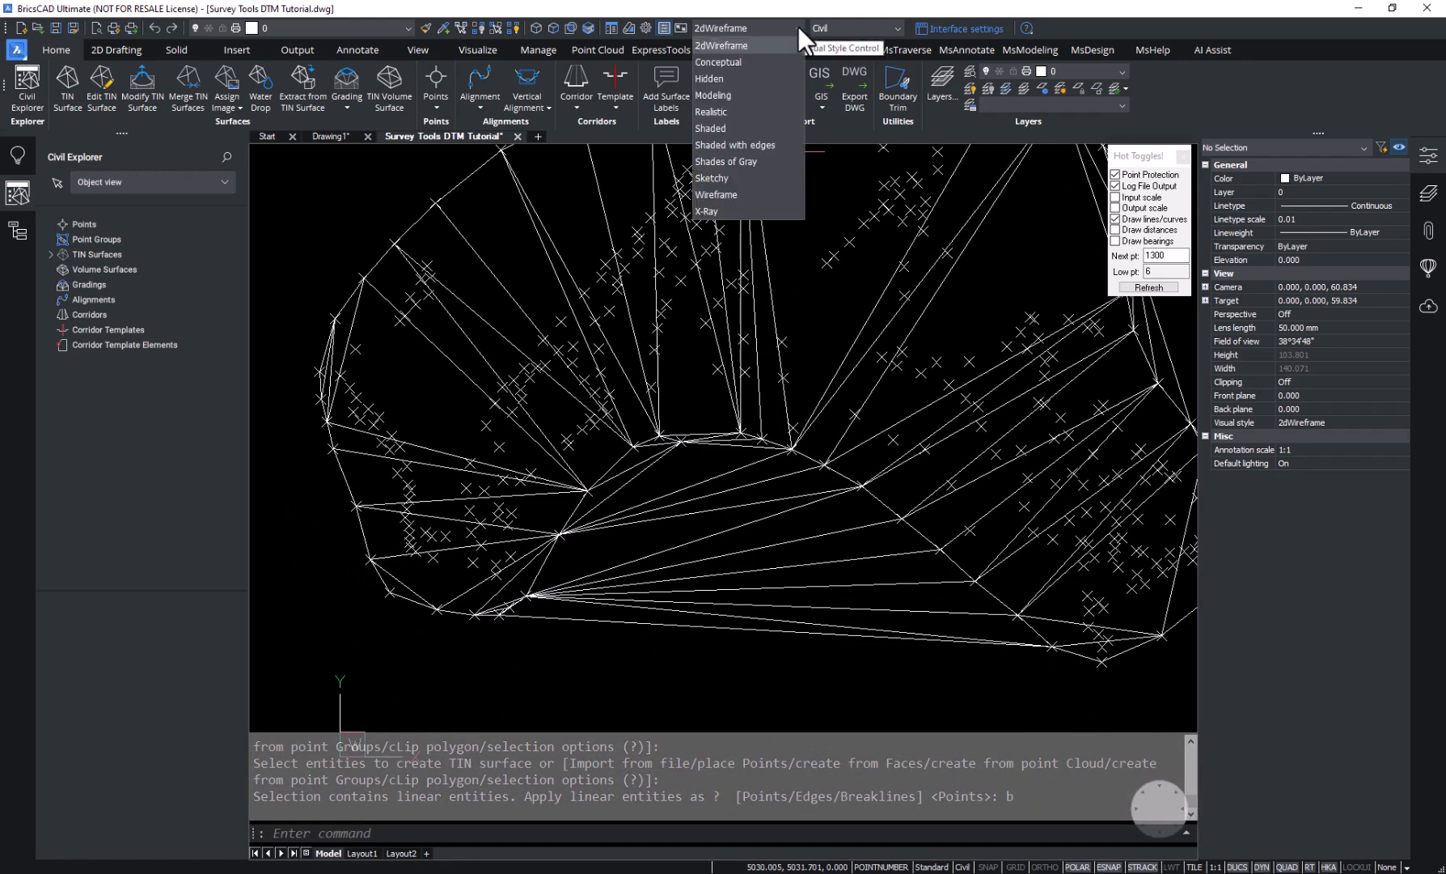
{"action": "left_click", "coordinate": [725, 109]}
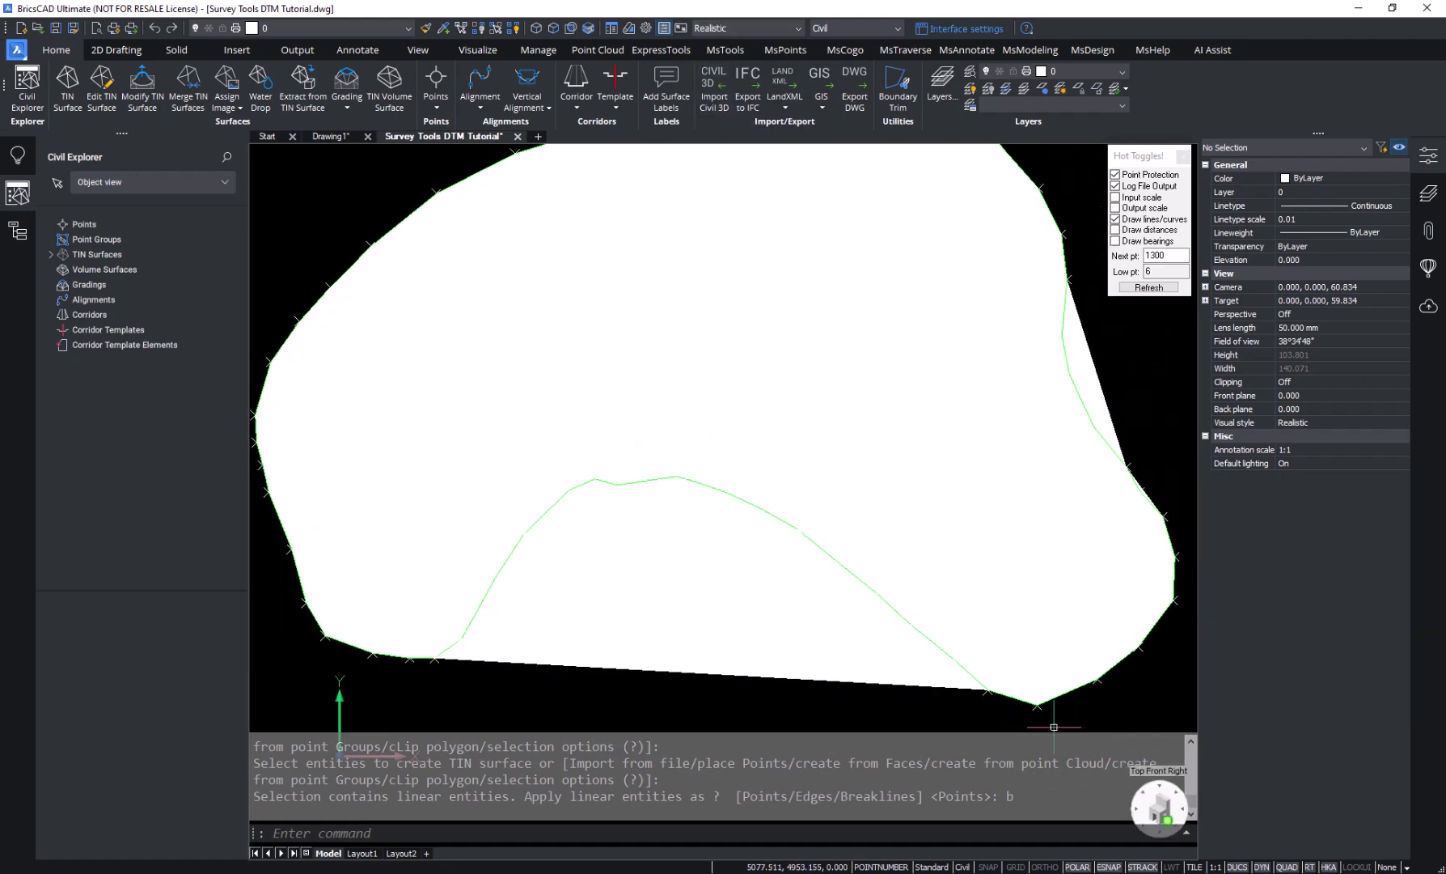
{"action": "left_click", "coordinate": [1169, 822]}
{"action": "mouse_move", "coordinate": [1054, 727]}
{"action": "middle_mouse_down", "text": "shift"}
{"action": "mouse_move", "coordinate": [965, 620]}
{"action": "mouse_move", "coordinate": [1000, 630]}
{"action": "middle_mouse_up", "text": "shift"}
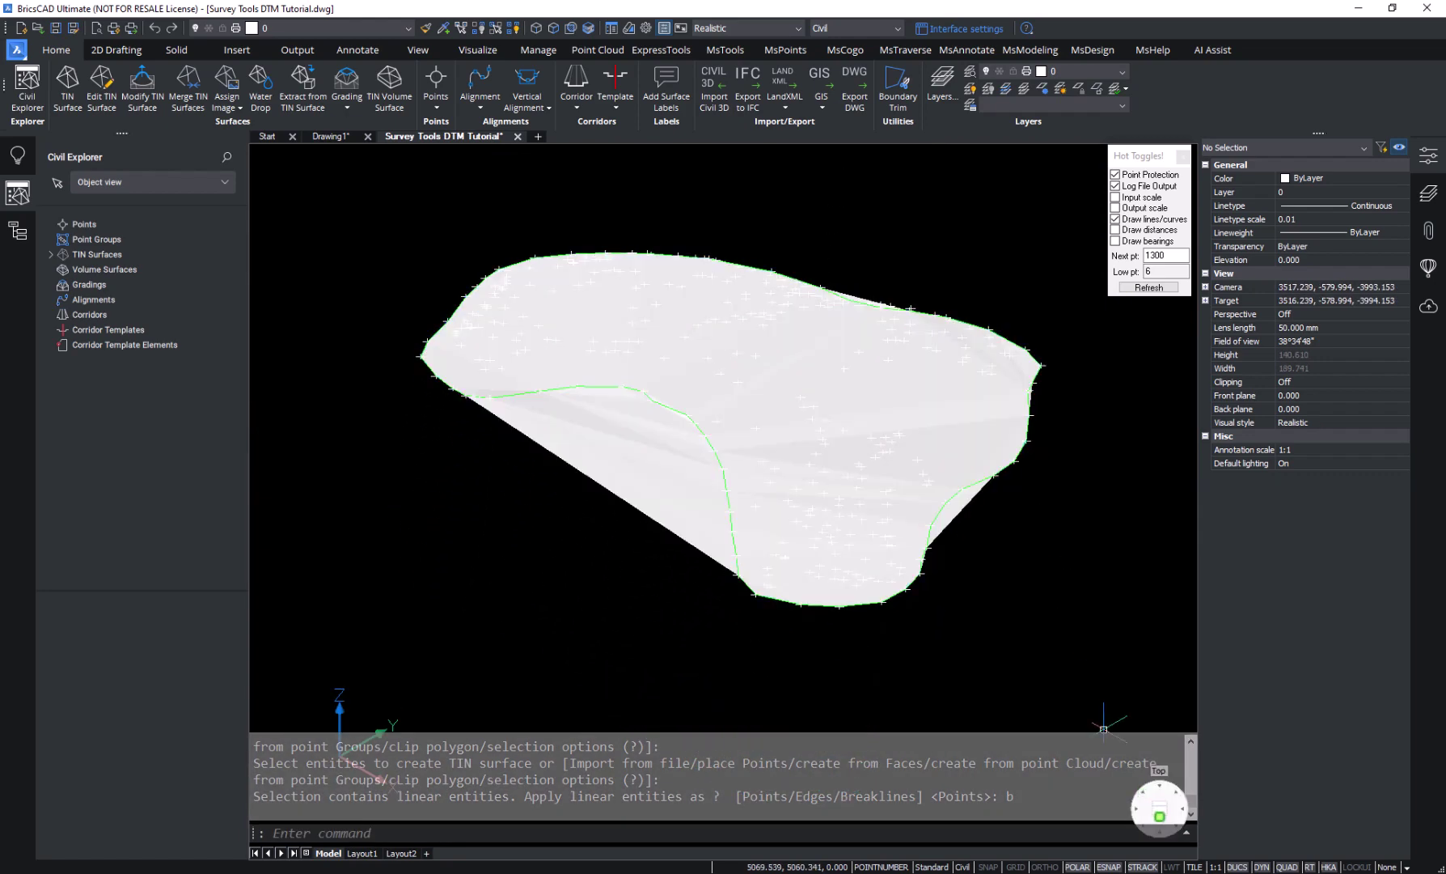
{"action": "left_click", "coordinate": [1163, 810]}
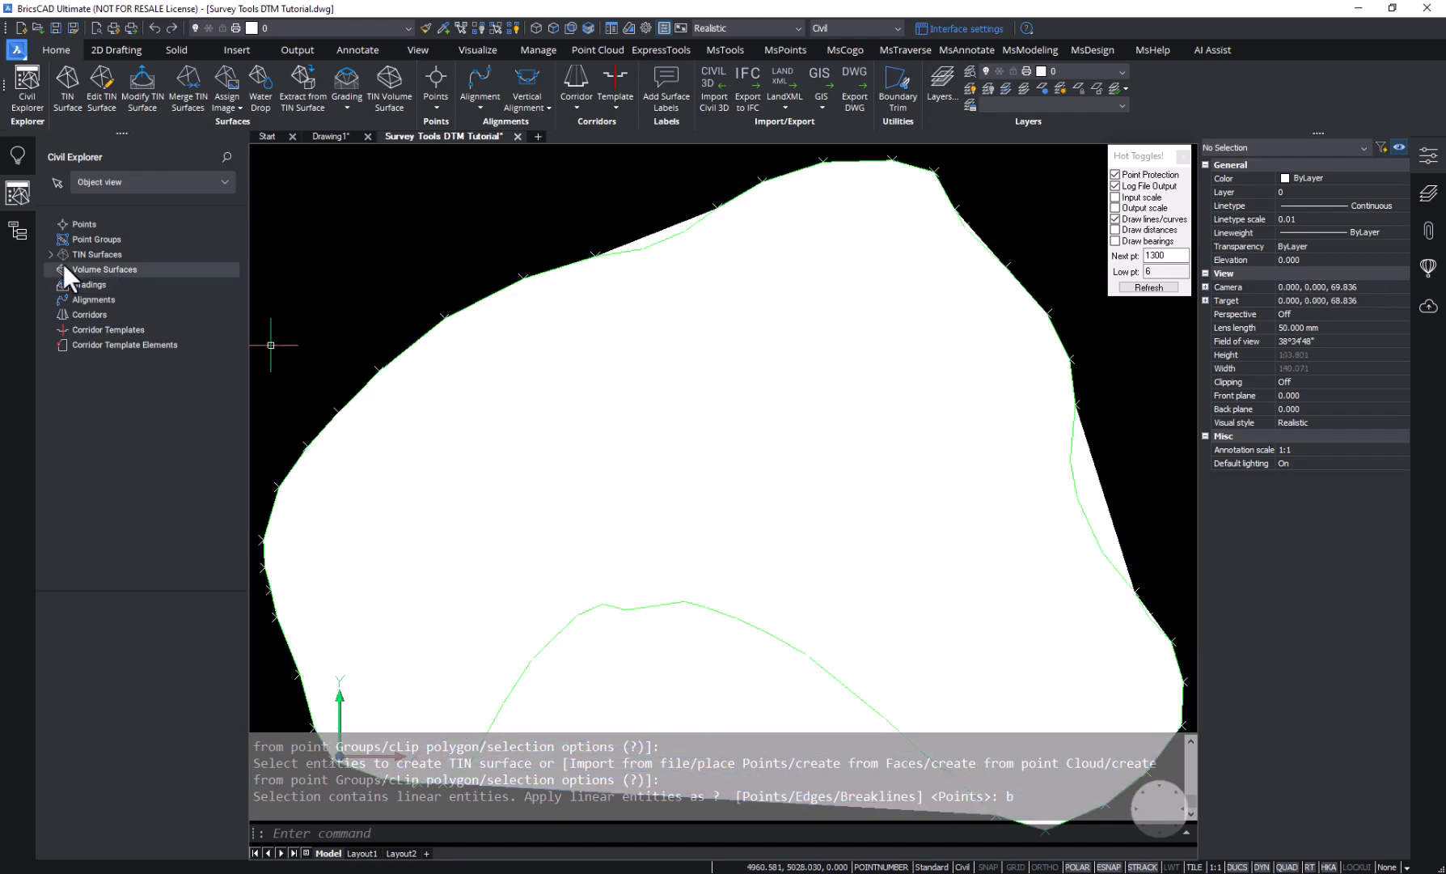
Rename Surface1 to 'Bottom' in the Civil Explorer and show its display settings
{"action": "left_click", "coordinate": [51, 256]}
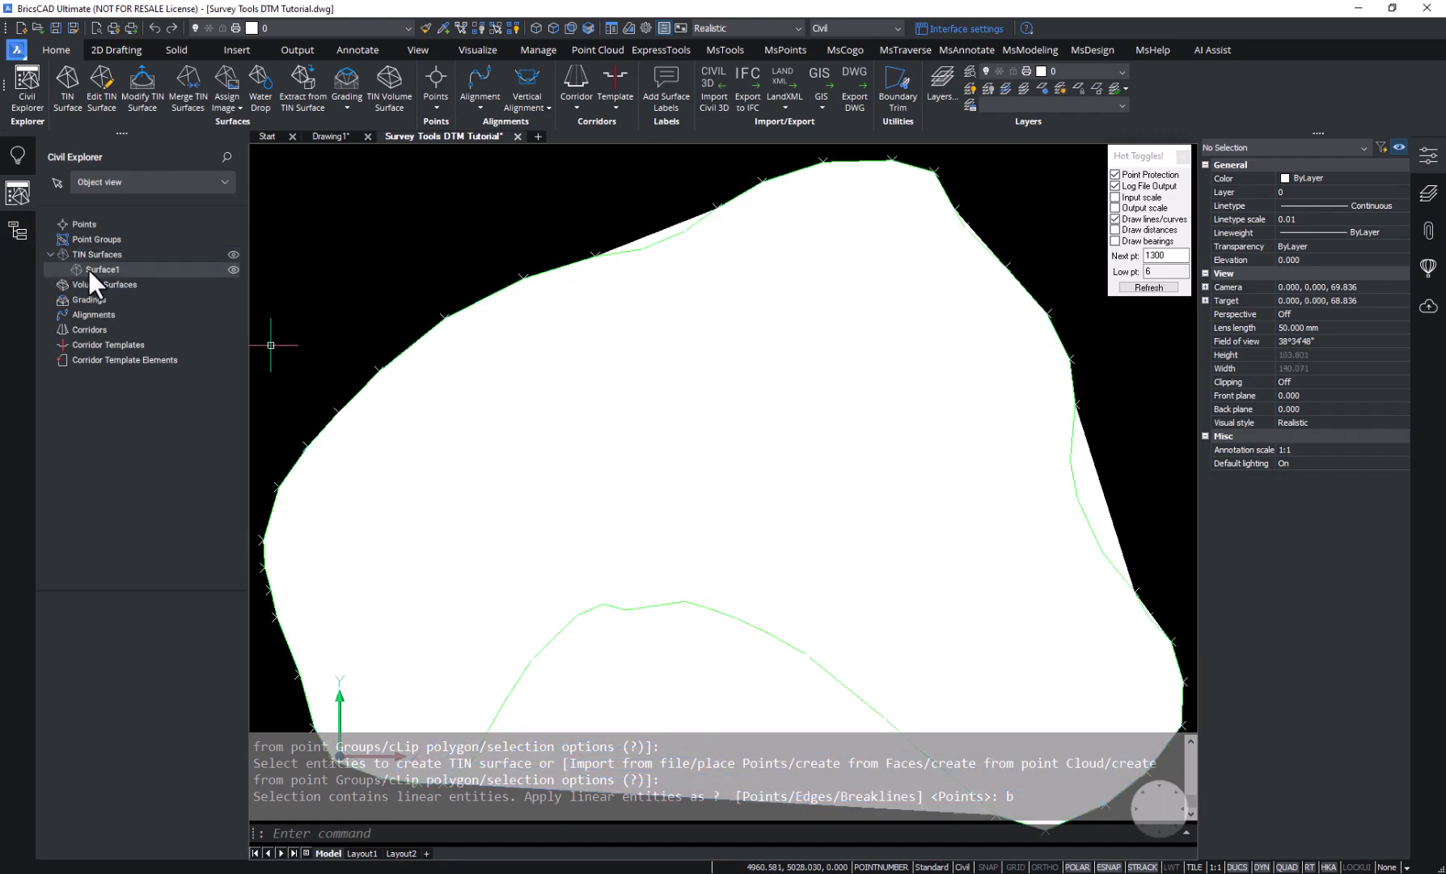
{"action": "left_click", "coordinate": [88, 269]}
{"action": "double_click", "coordinate": [107, 660]}
{"action": "type", "text": "Bottom"}
{"action": "key", "text": "Return"}
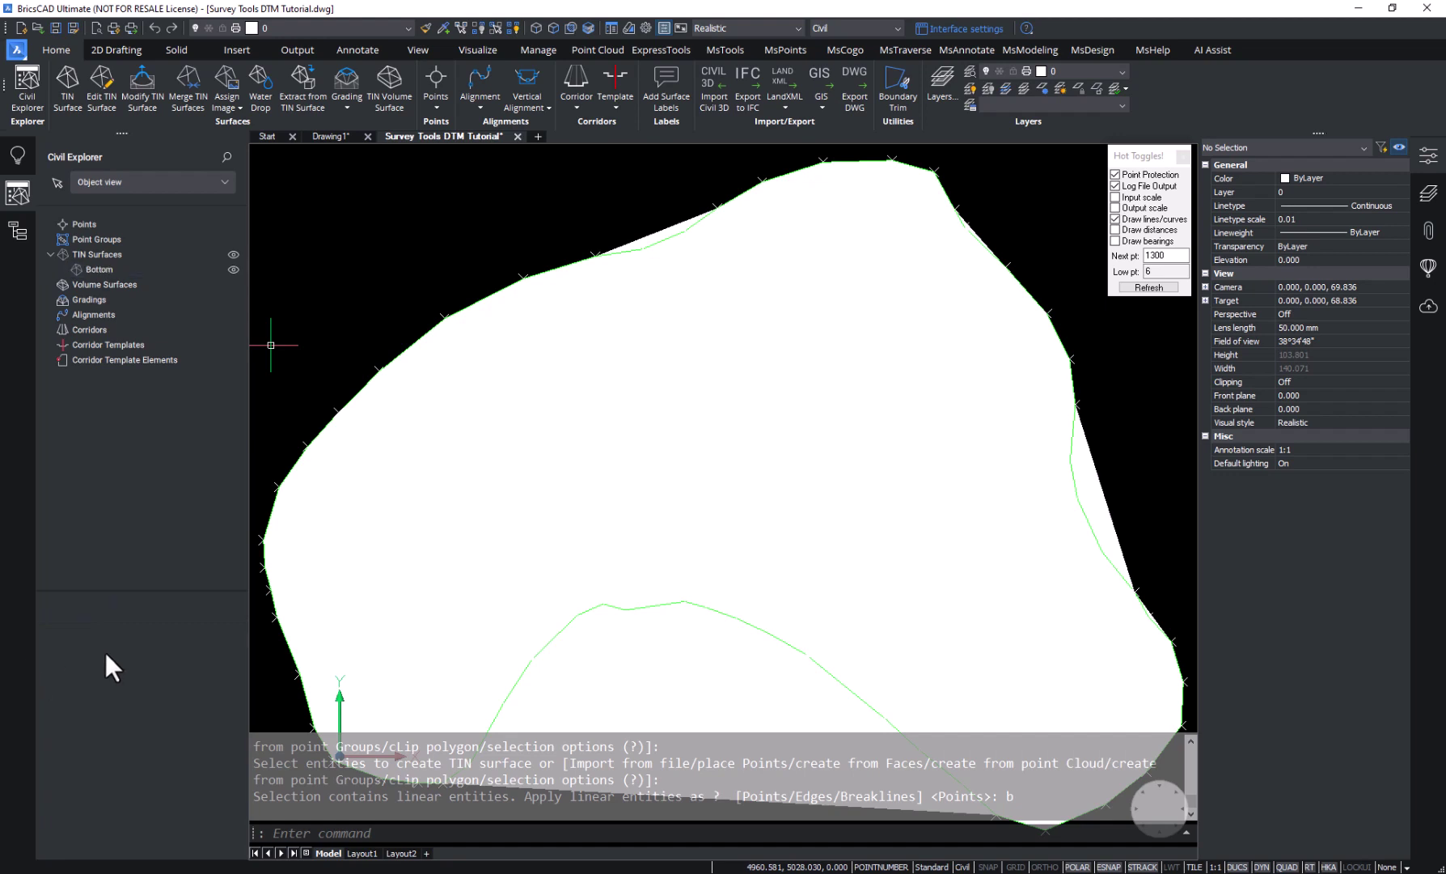
{"action": "left_click", "coordinate": [102, 267]}
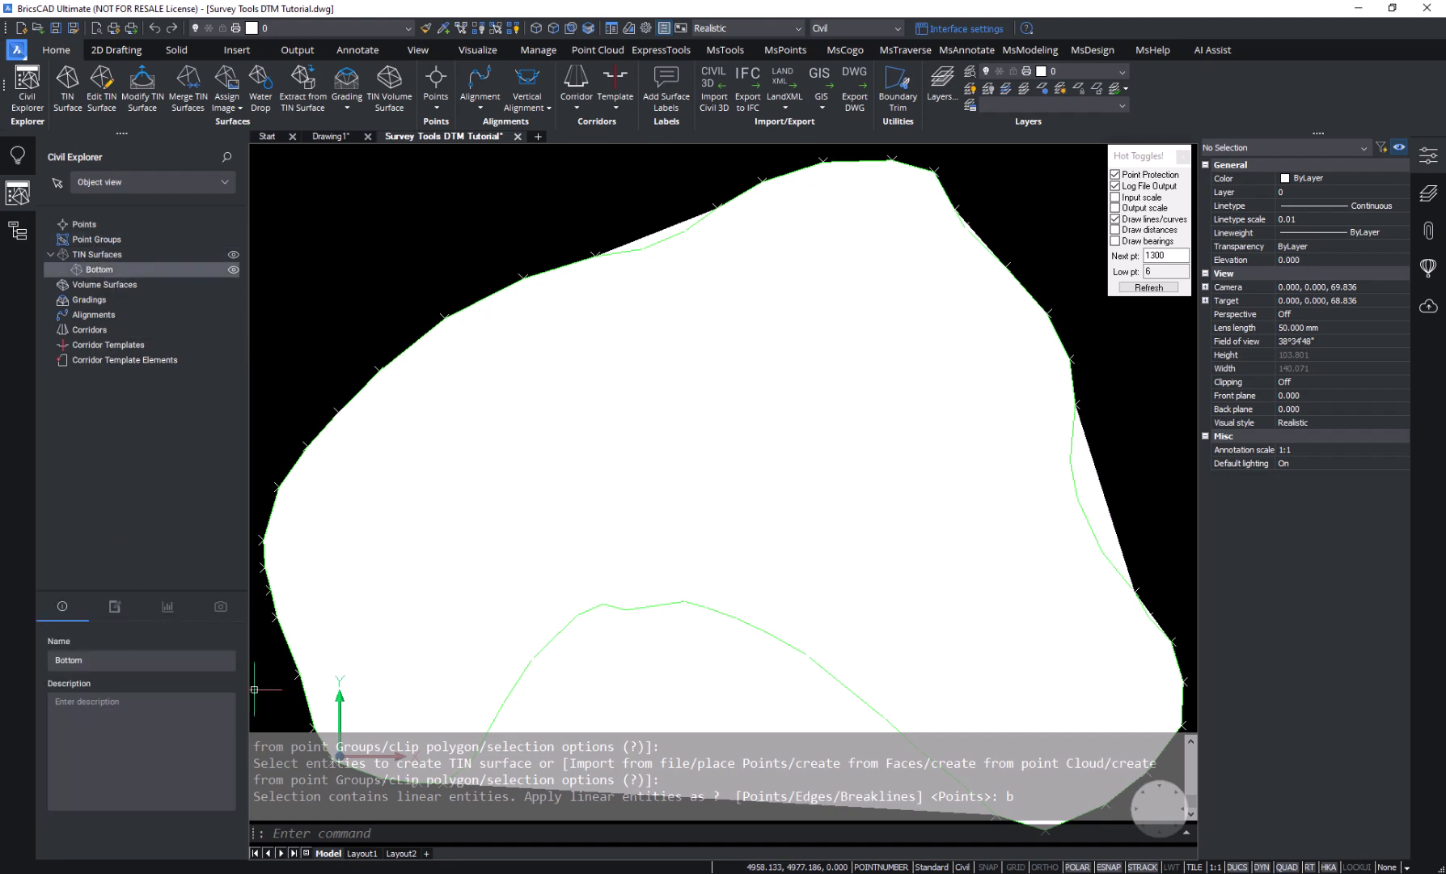
{"action": "left_click", "coordinate": [220, 607]}
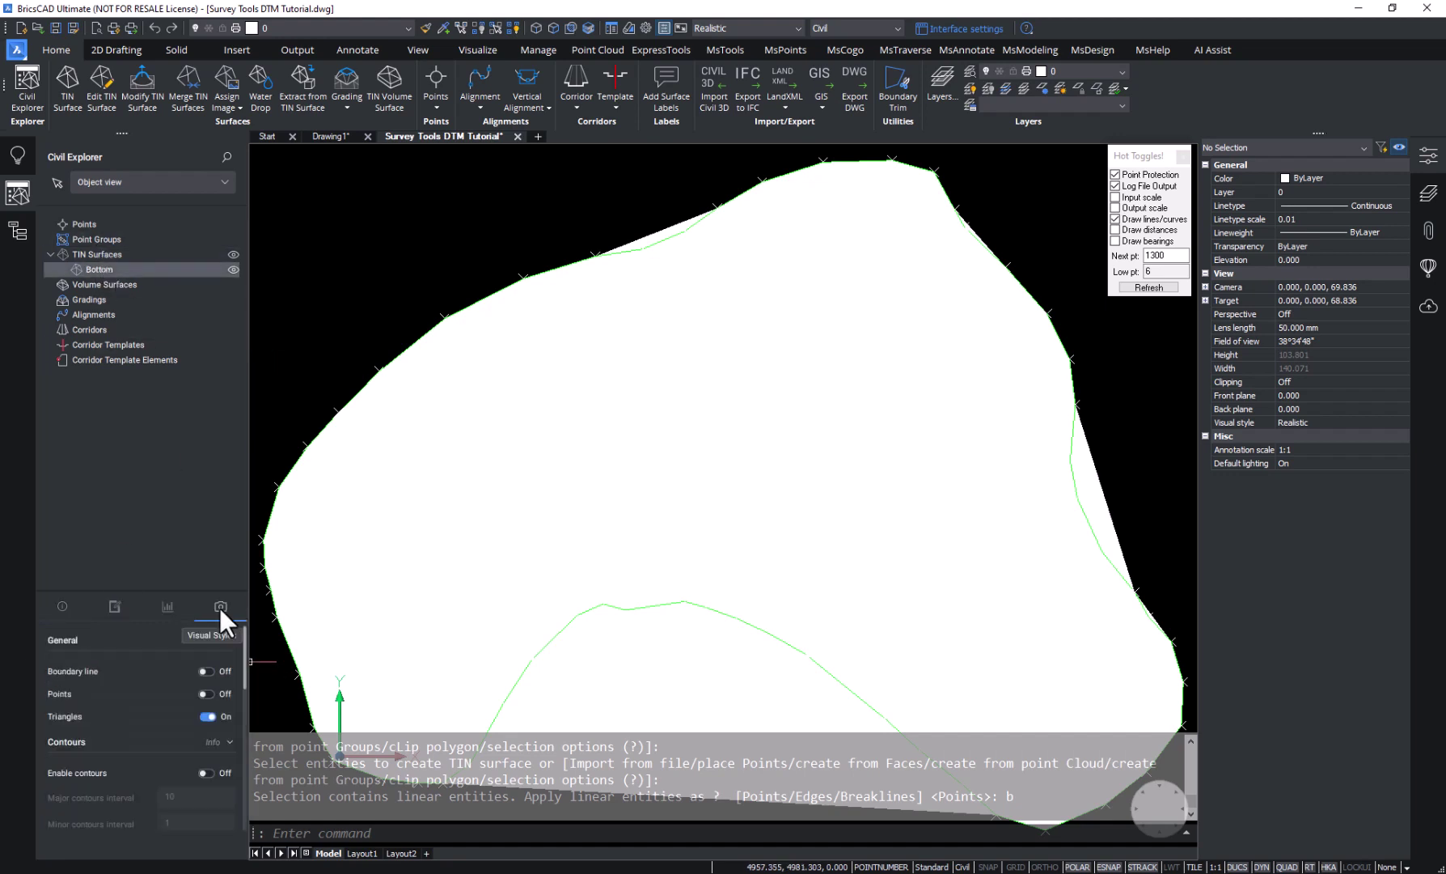
Hide the Bottom surface's triangles and zoom out over the survey points
{"action": "left_click", "coordinate": [209, 716]}
{"action": "mouse_move", "coordinate": [525, 600]}
{"action": "middle_mouse_down"}
{"action": "mouse_move", "coordinate": [597, 517]}
{"action": "mouse_move", "coordinate": [598, 470]}
{"action": "middle_mouse_up"}
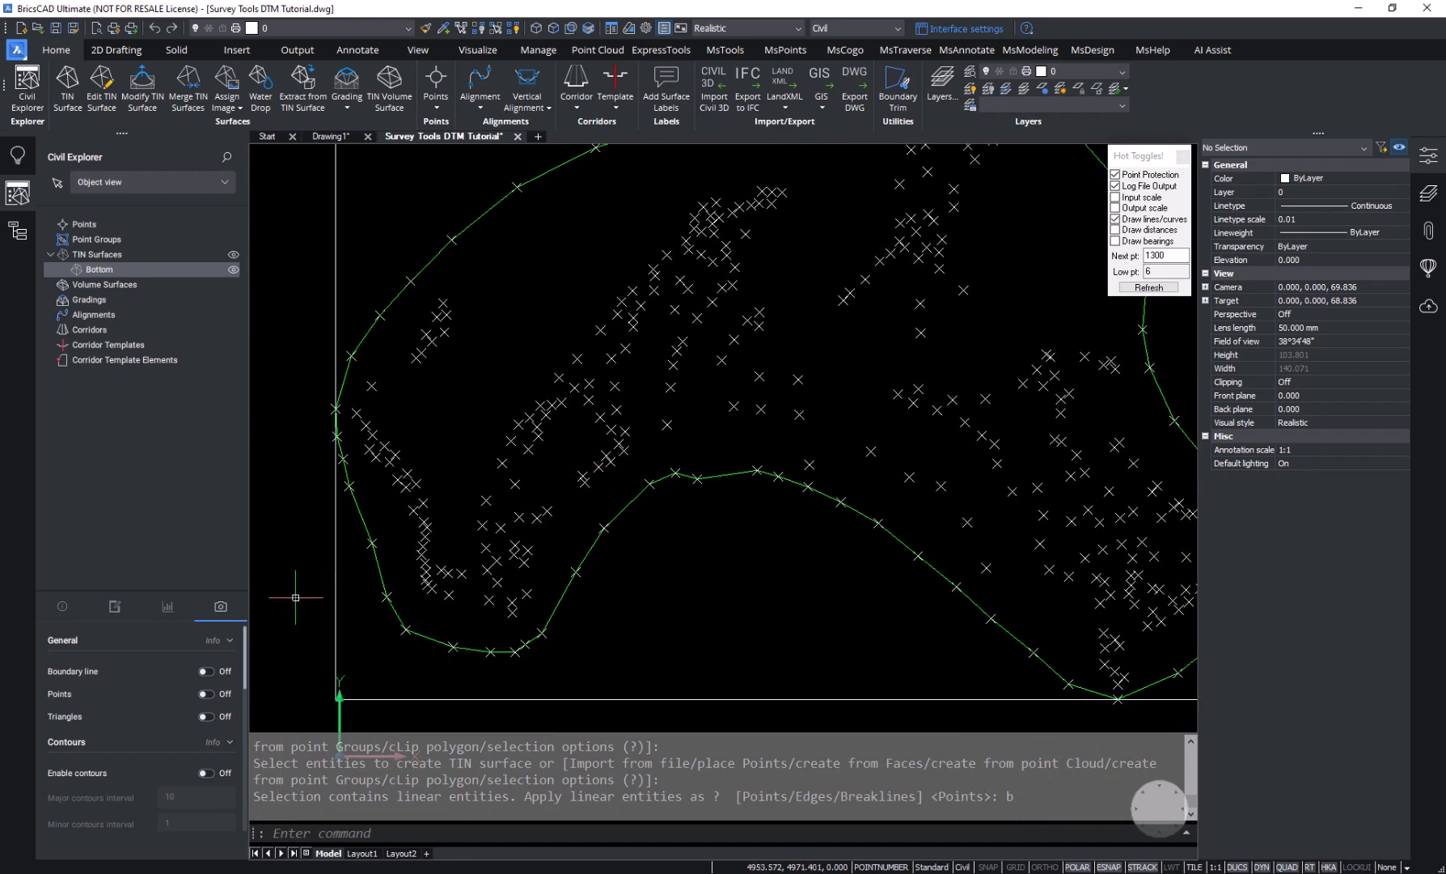
{"action": "scroll", "coordinate": [295, 596], "scroll_direction": "down", "scroll_amount": 3}
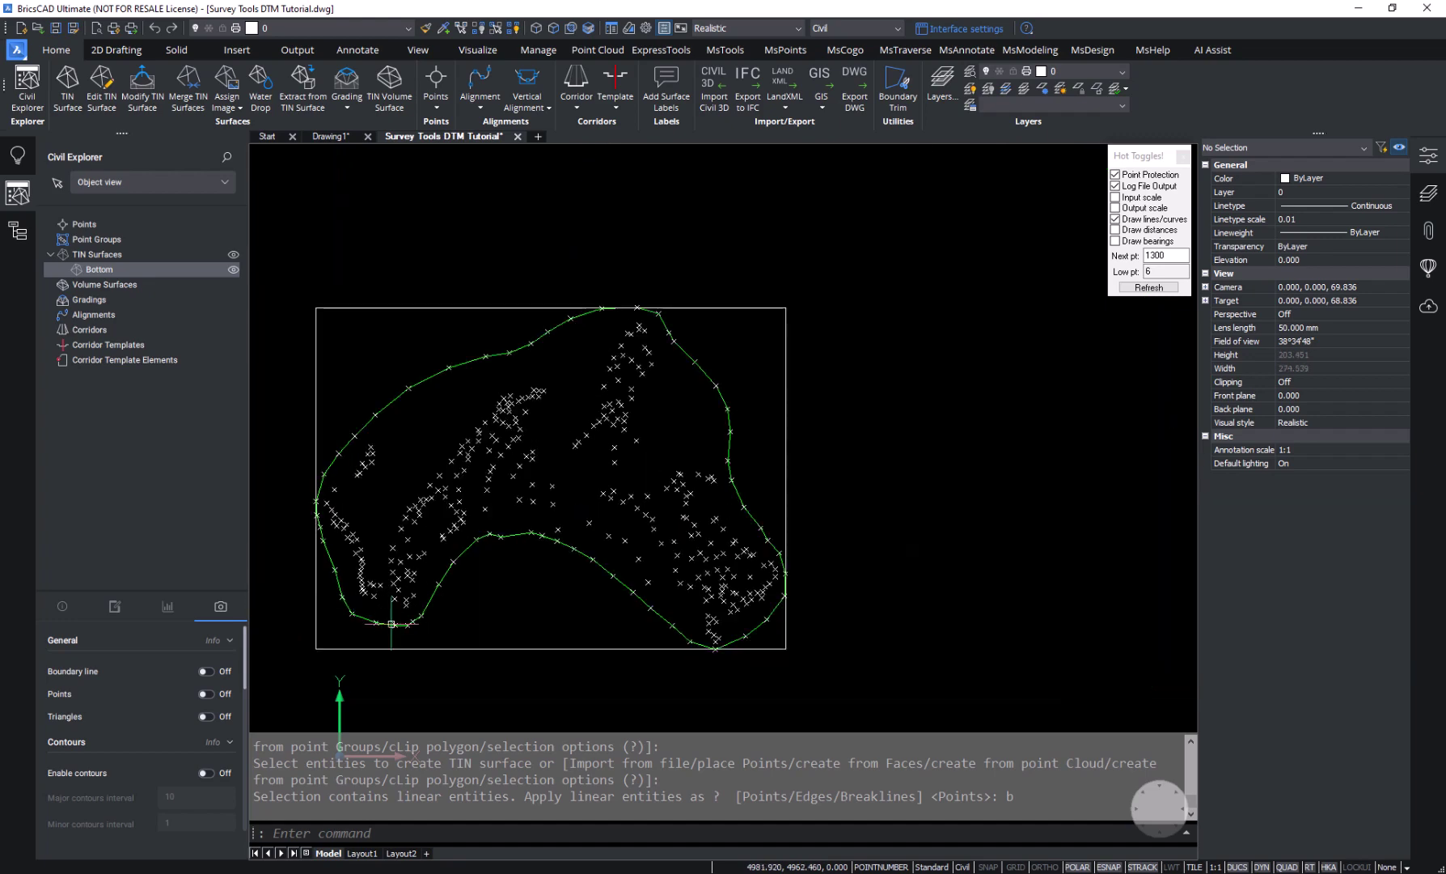
Window-select all survey points and the boundary to build a second TIN surface with breaklines
{"action": "left_click", "coordinate": [70, 72]}
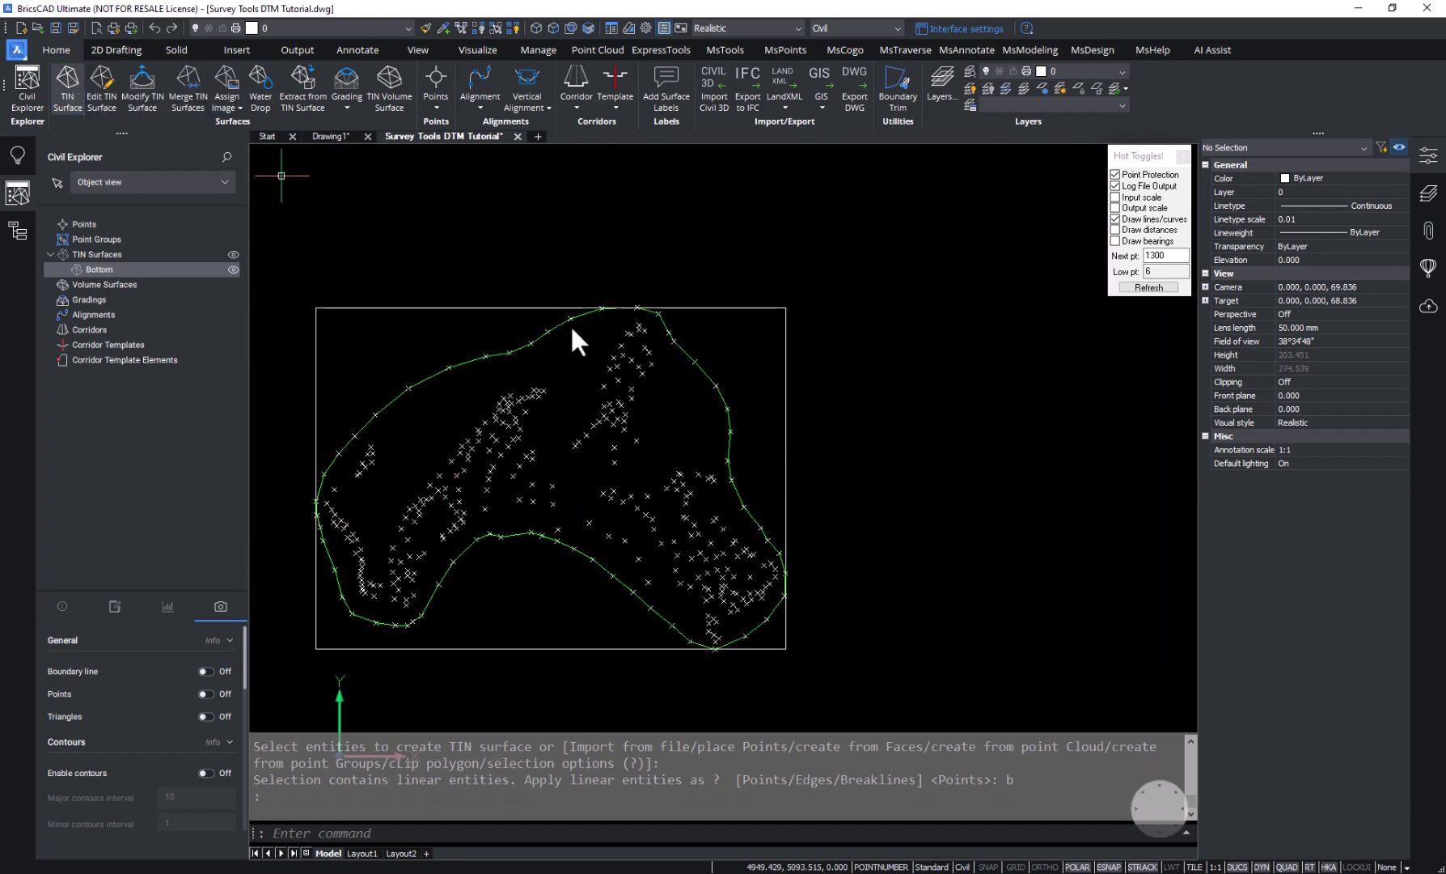
{"action": "middle_click_drag", "start_coordinate": [589, 409], "coordinate": [711, 320]}
{"action": "left_click", "coordinate": [368, 178]}
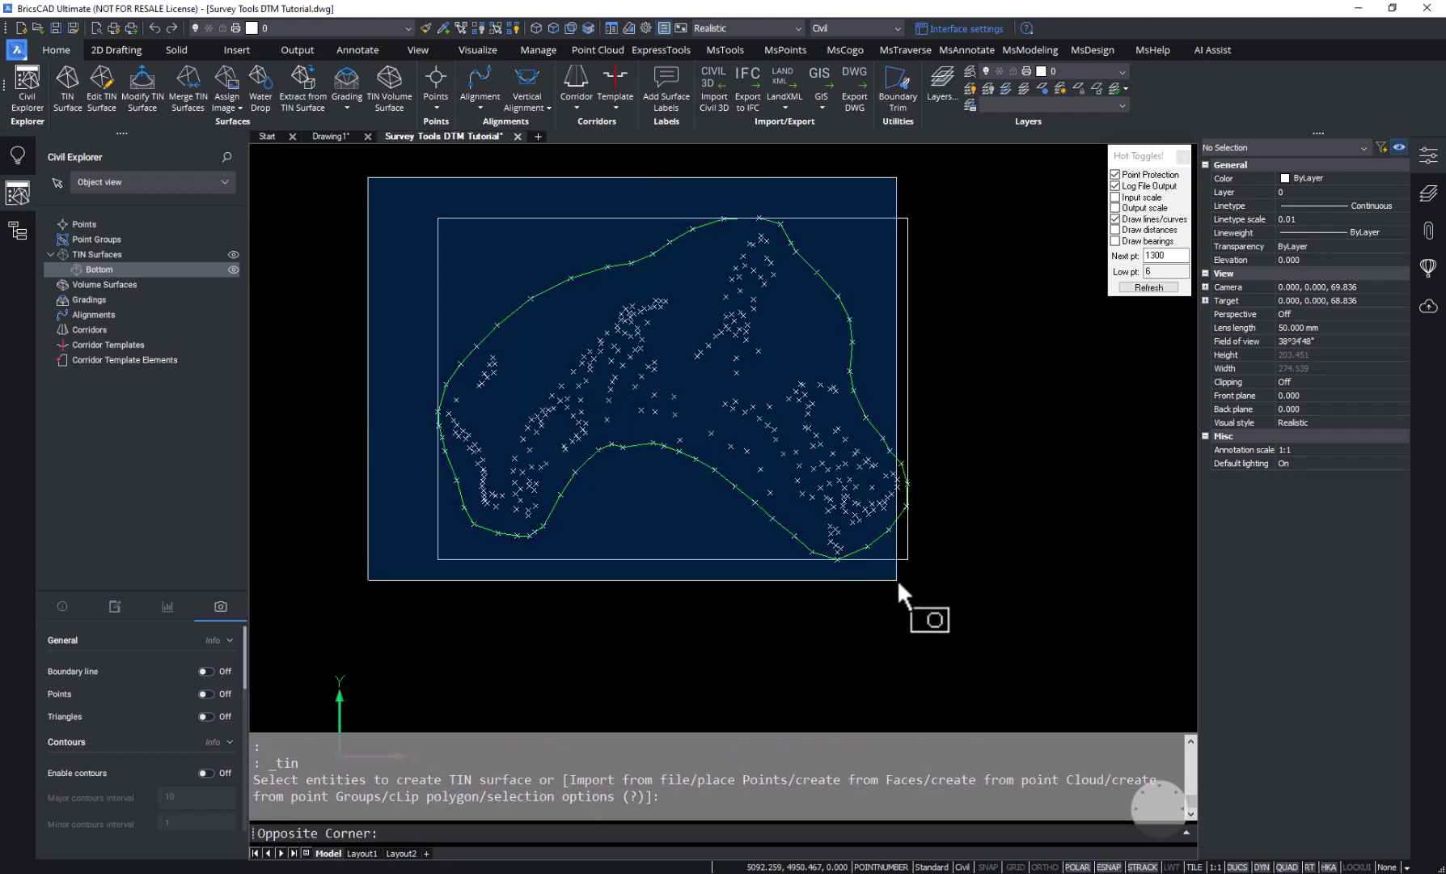
{"action": "left_click", "coordinate": [943, 583]}
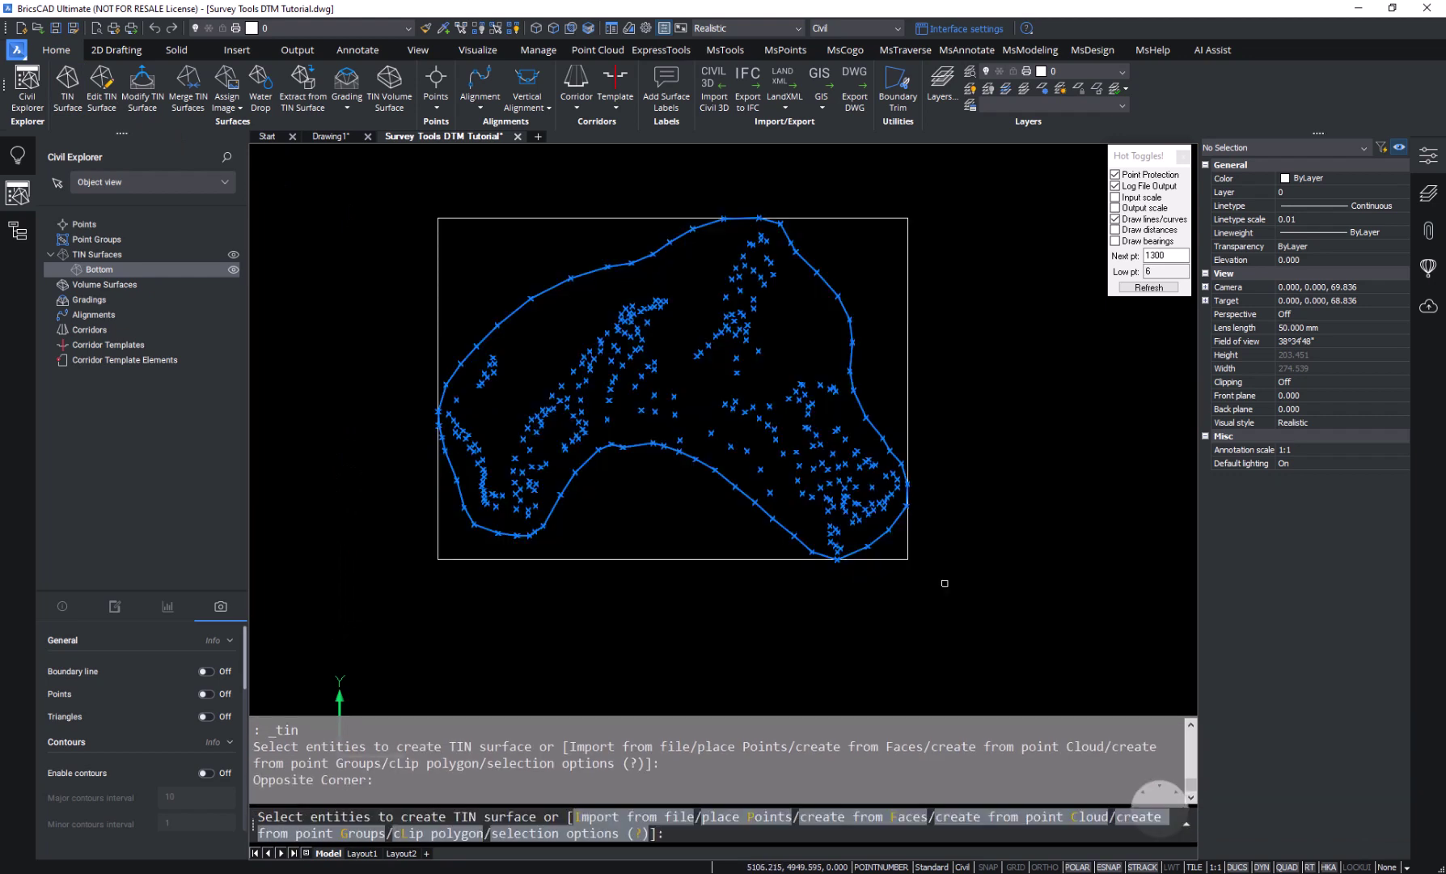
{"action": "key", "text": "Return"}
{"action": "type", "text": "b"}
{"action": "key", "text": "Return"}
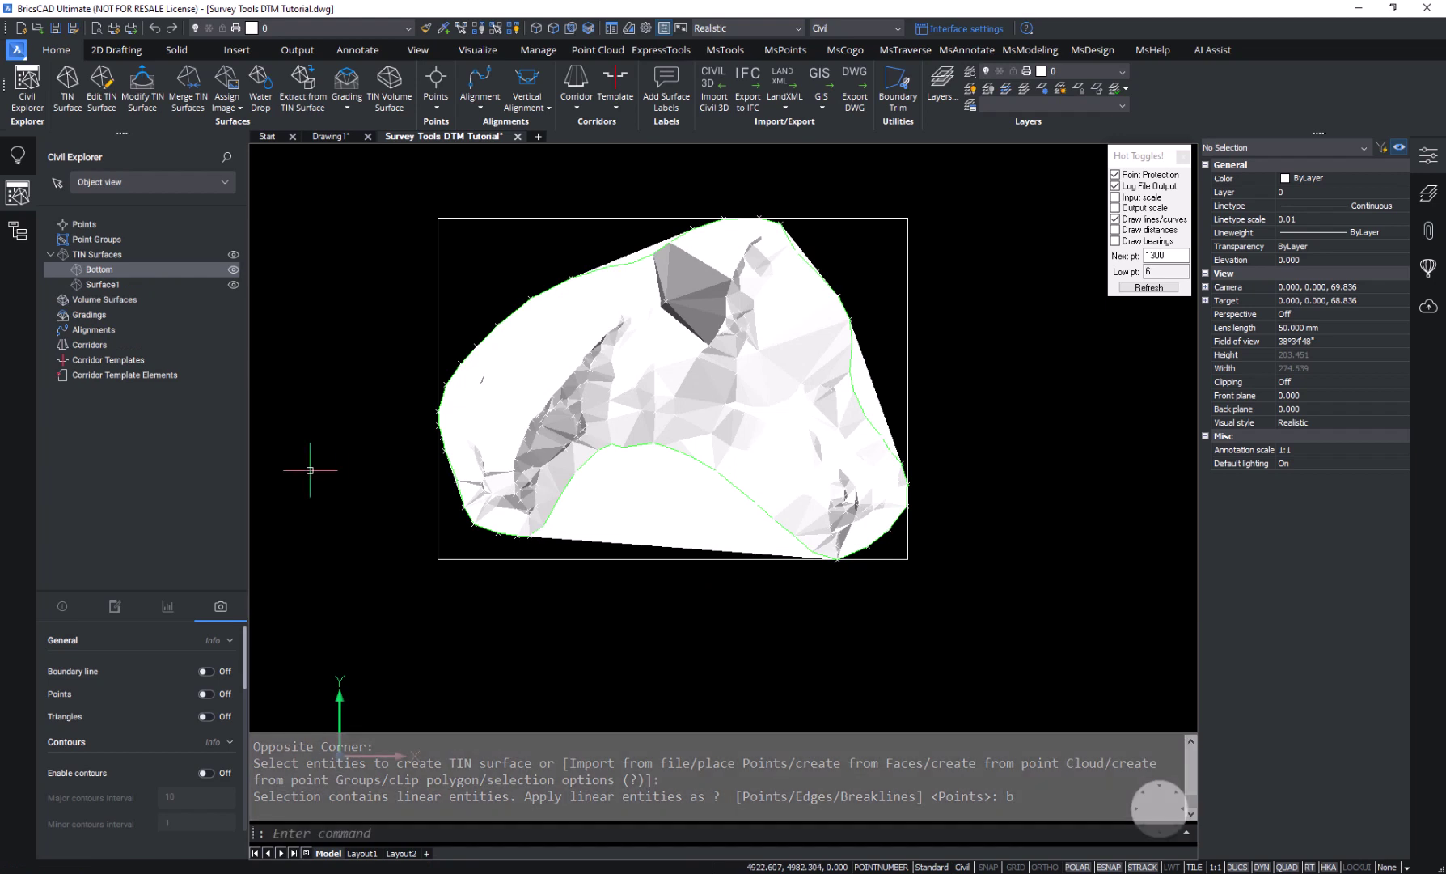
Change the second surface's name from Surface1 to 'Top' on its Info tab
{"action": "left_click", "coordinate": [105, 284]}
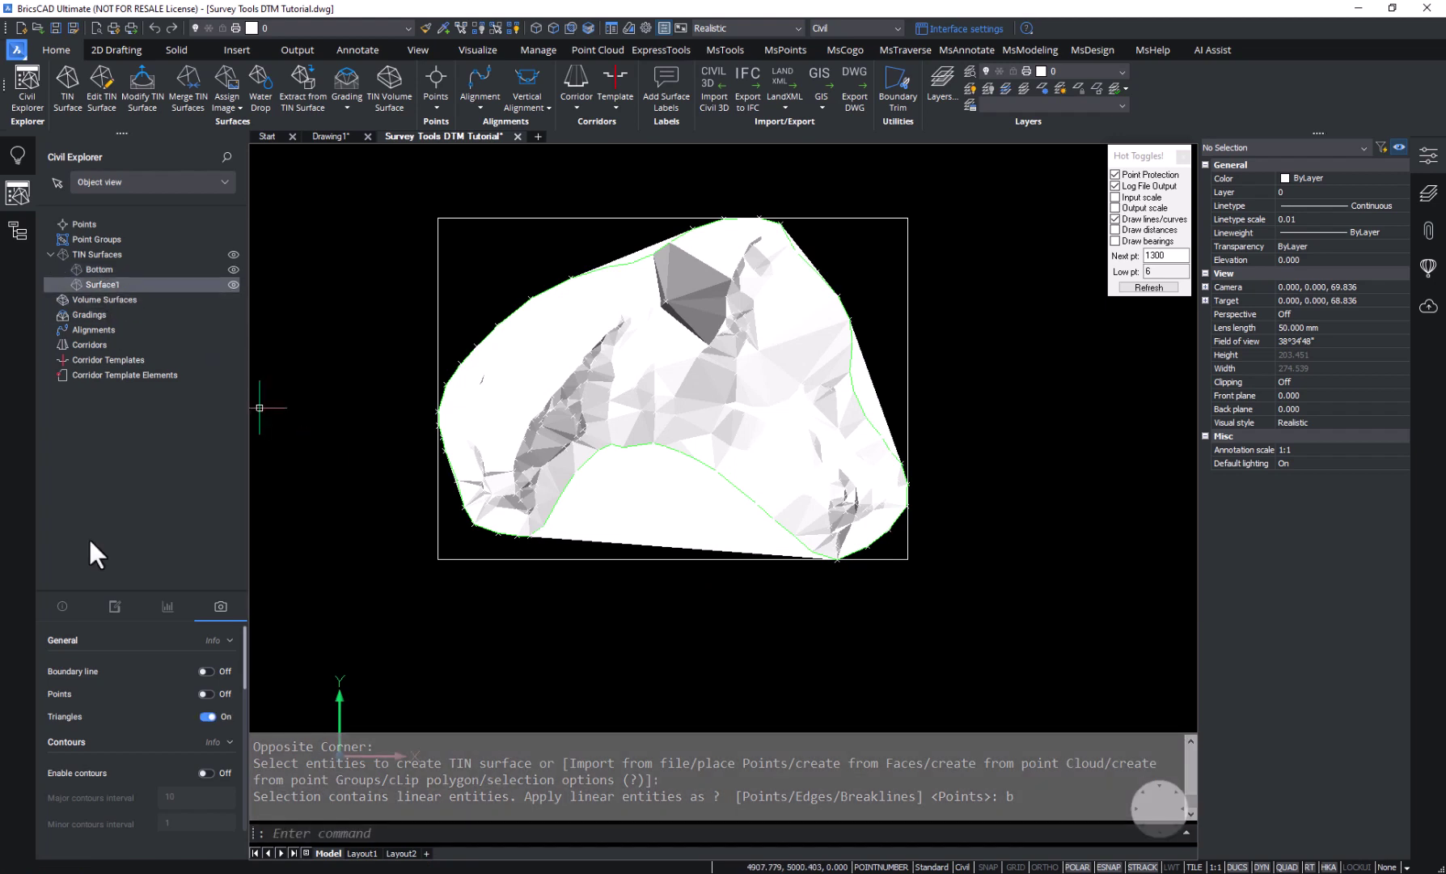
{"action": "left_click", "coordinate": [63, 606]}
{"action": "left_click_drag", "start_coordinate": [97, 660], "coordinate": [50, 657]}
{"action": "type", "text": "Top"}
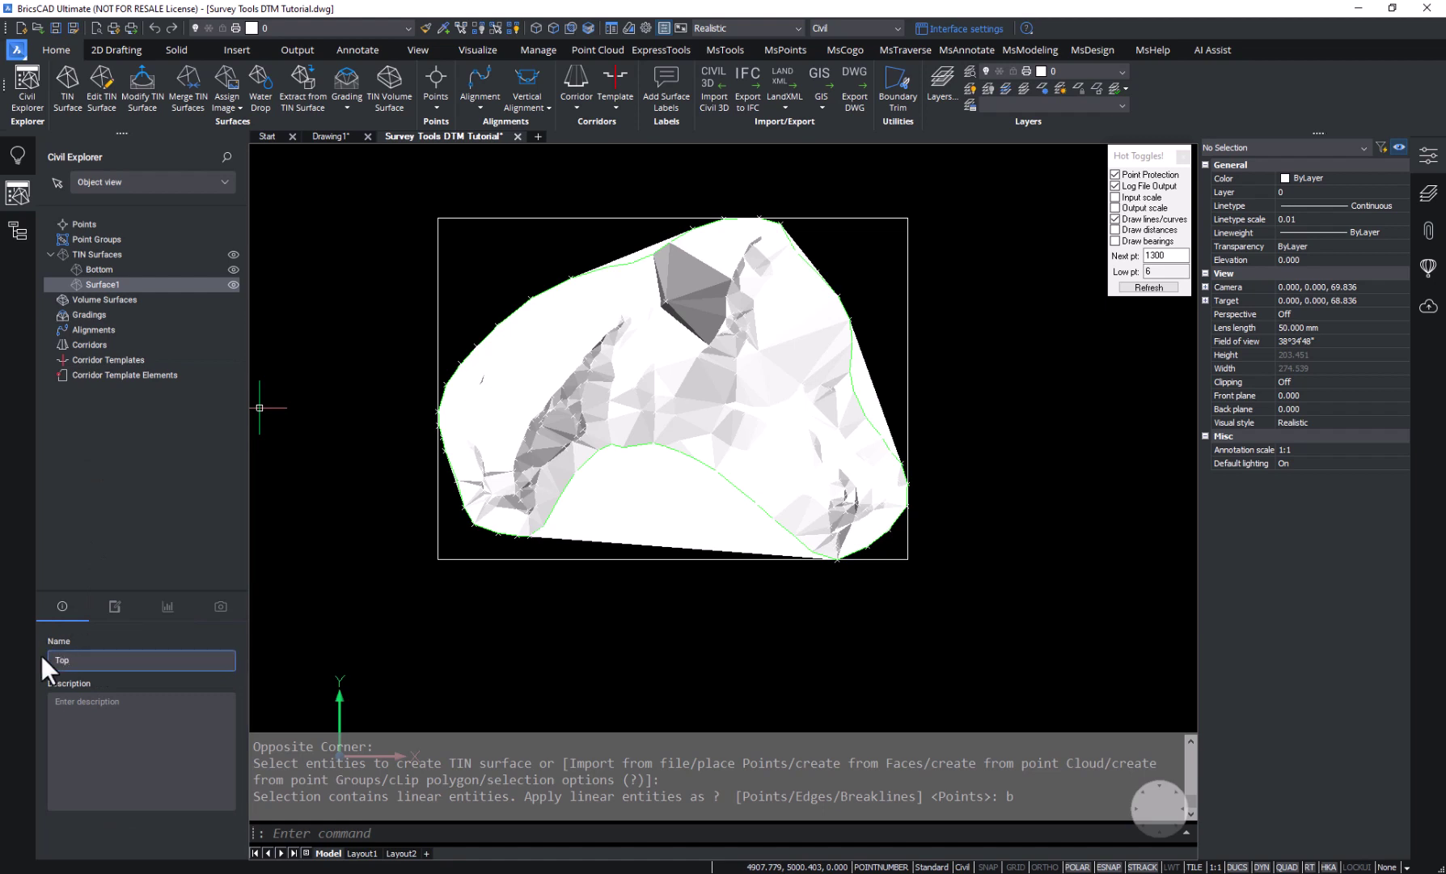
{"action": "key", "text": "Return"}
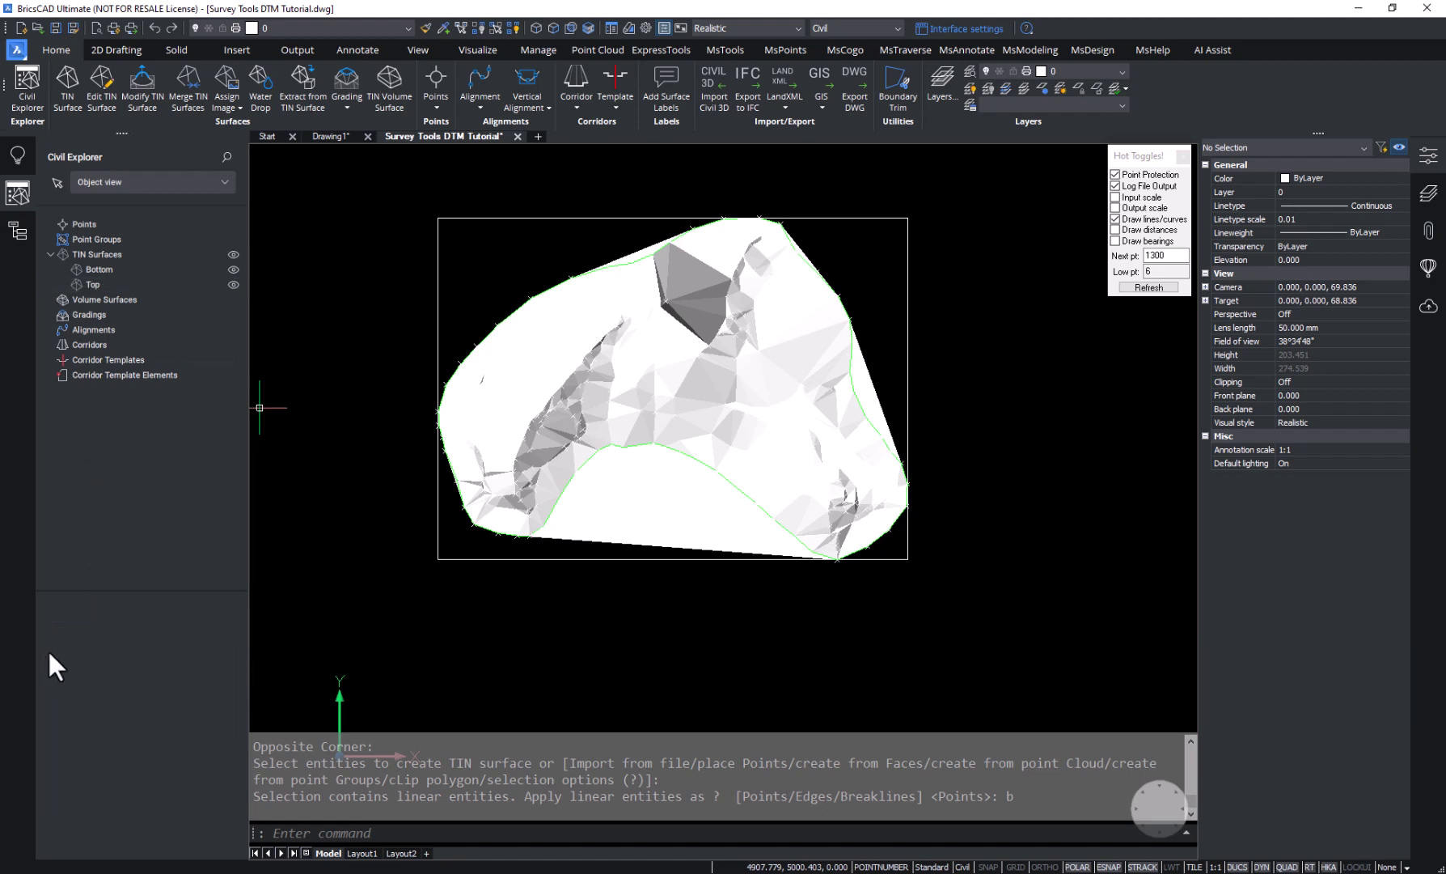
Orbit to an oblique 3D view that exposes the surface's tall spike
{"action": "middle_click_drag", "start_coordinate": [691, 683], "coordinate": [677, 677]}
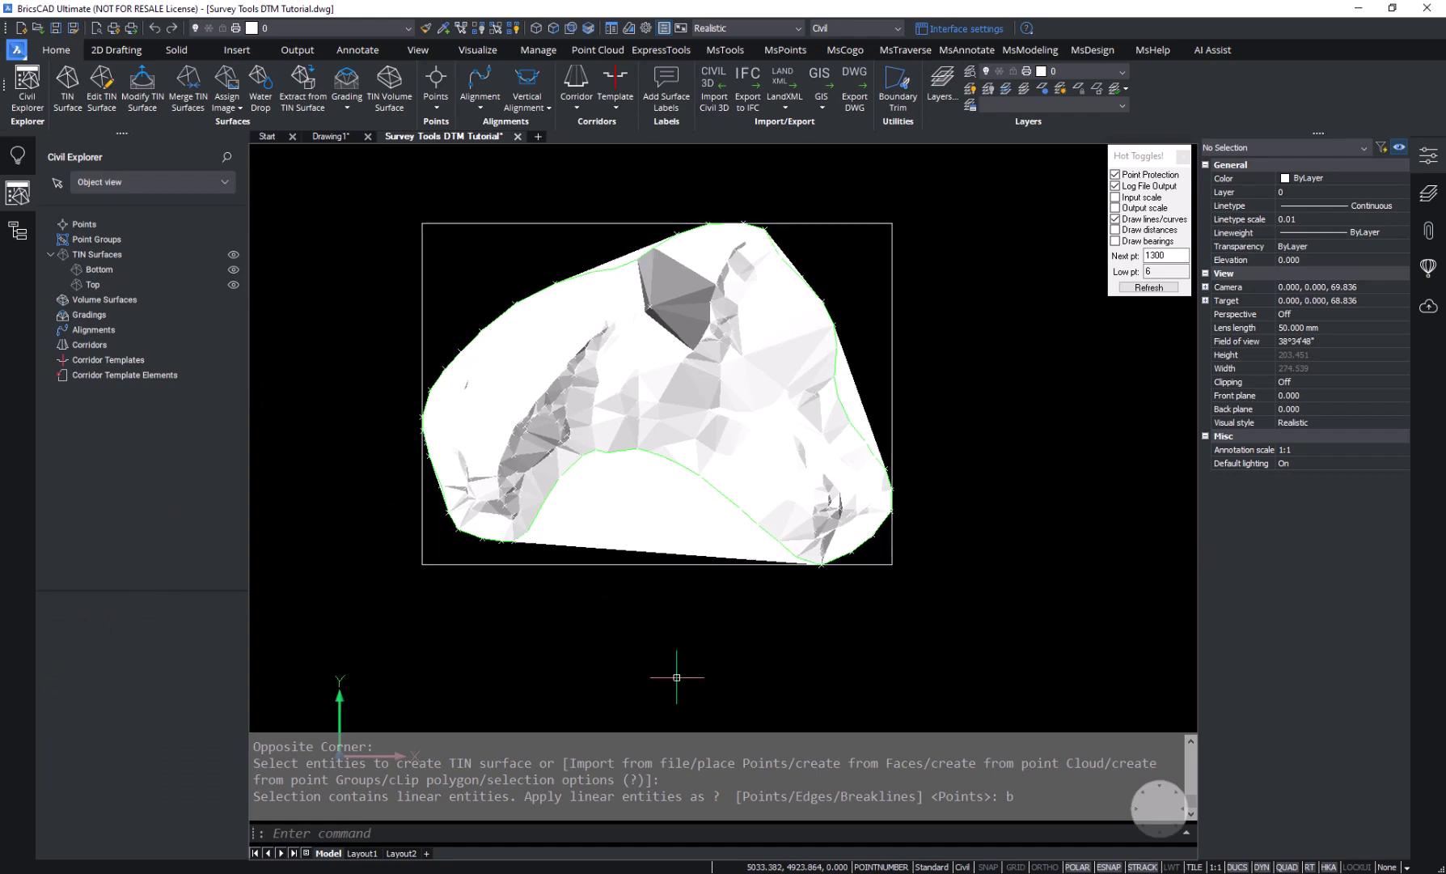
{"action": "middle_click_drag", "start_coordinate": [1059, 707], "coordinate": [837, 236], "text": "shift"}
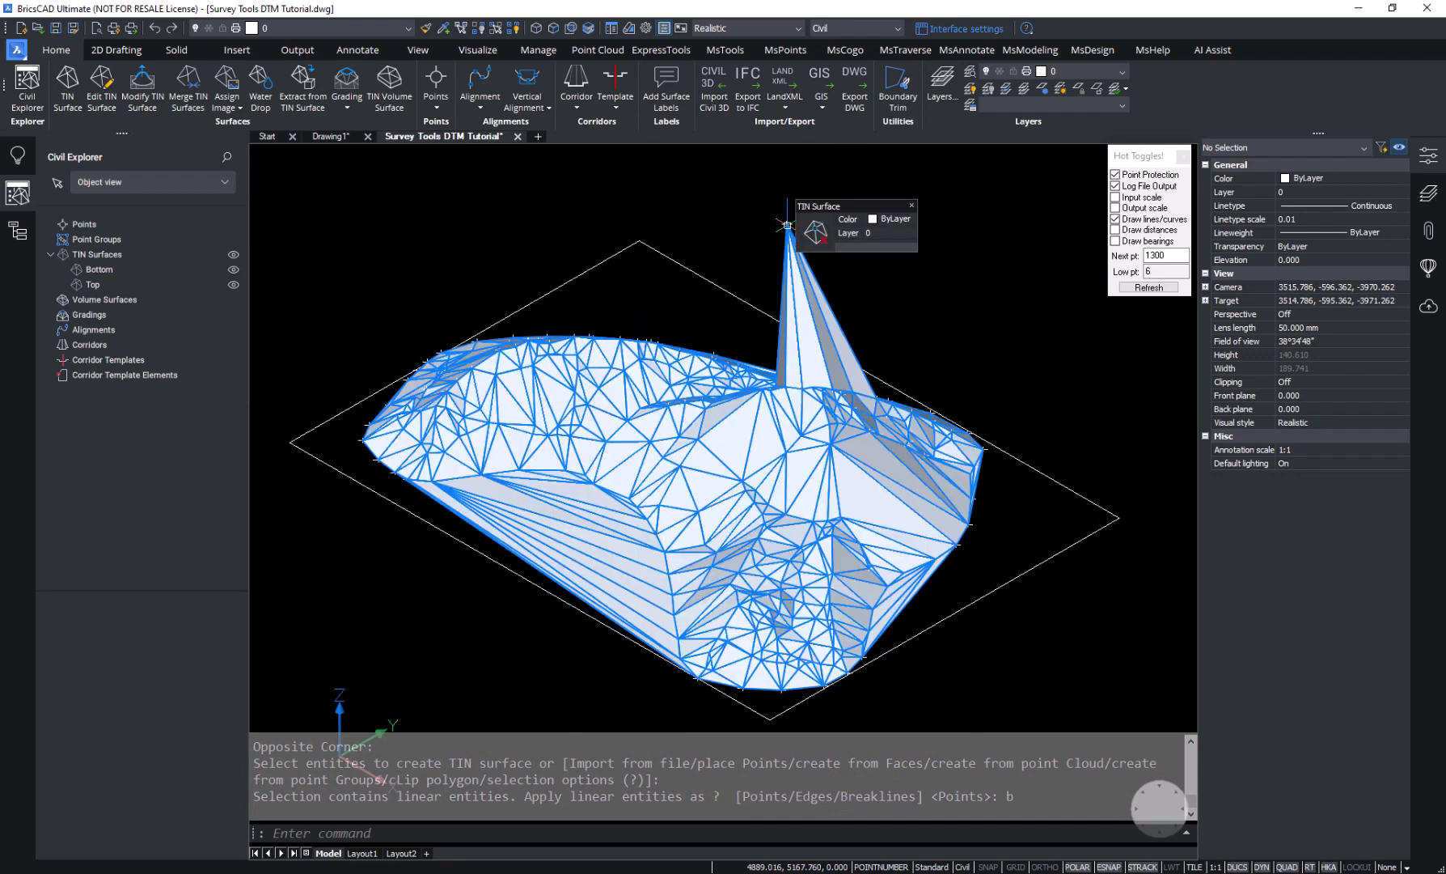
{"action": "mouse_move", "coordinate": [820, 233]}
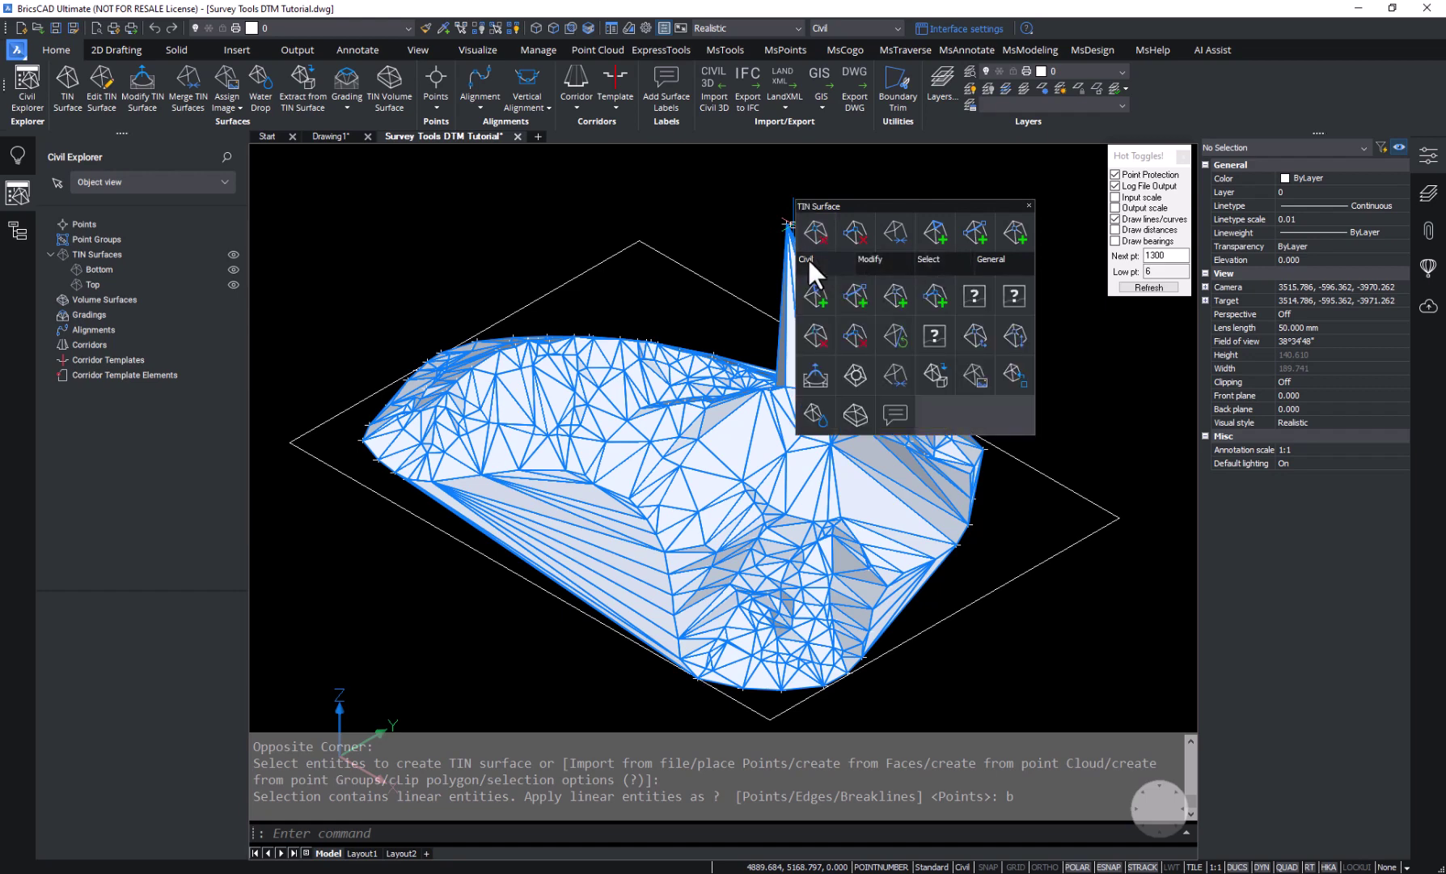
Remove the spike's peak point from the TIN surface, then view it from a low side angle
{"action": "left_click", "coordinate": [817, 340]}
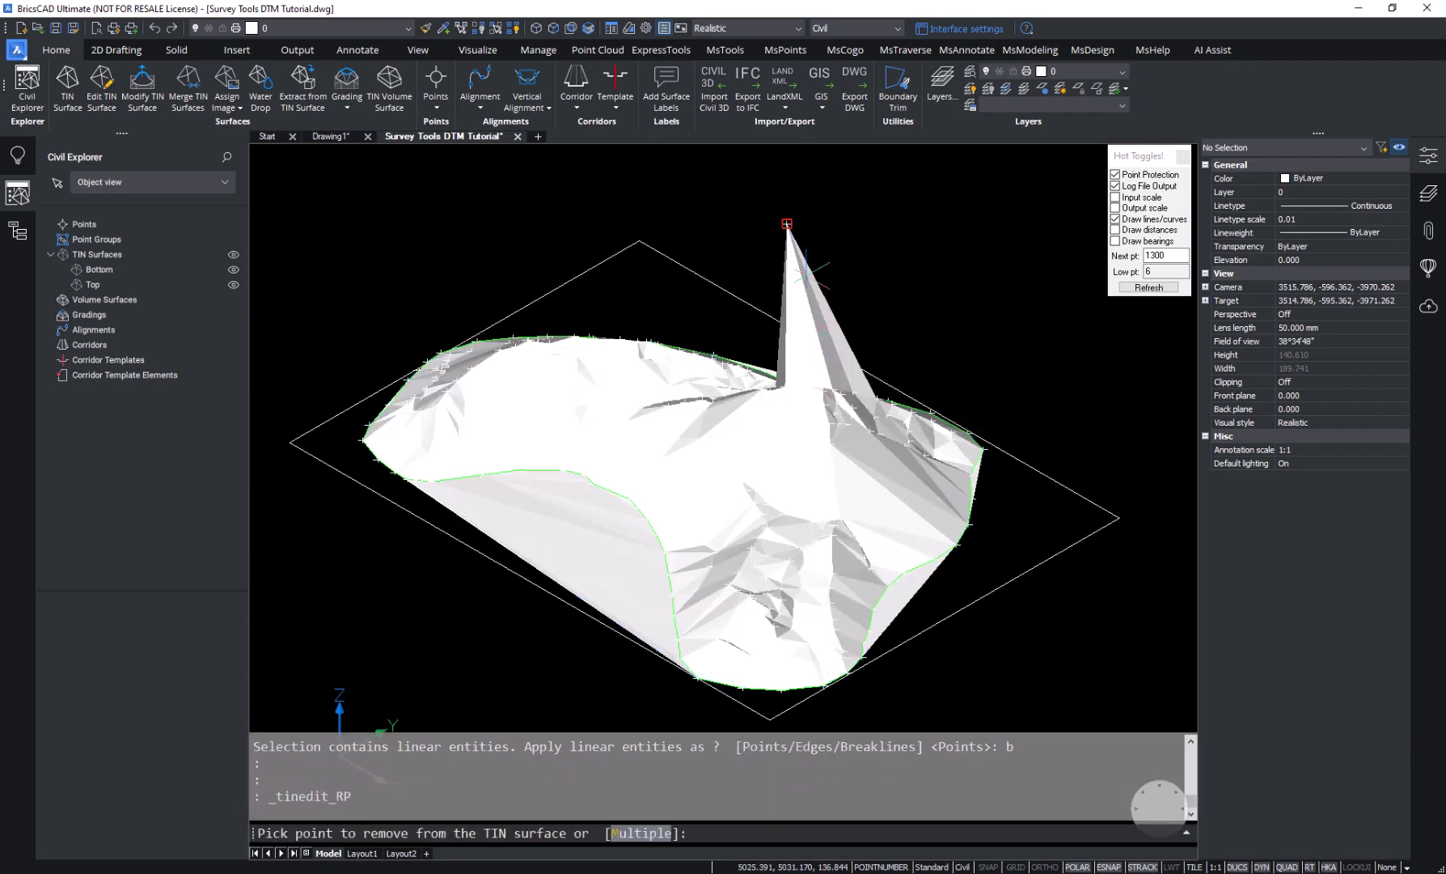
{"action": "left_click", "coordinate": [787, 223]}
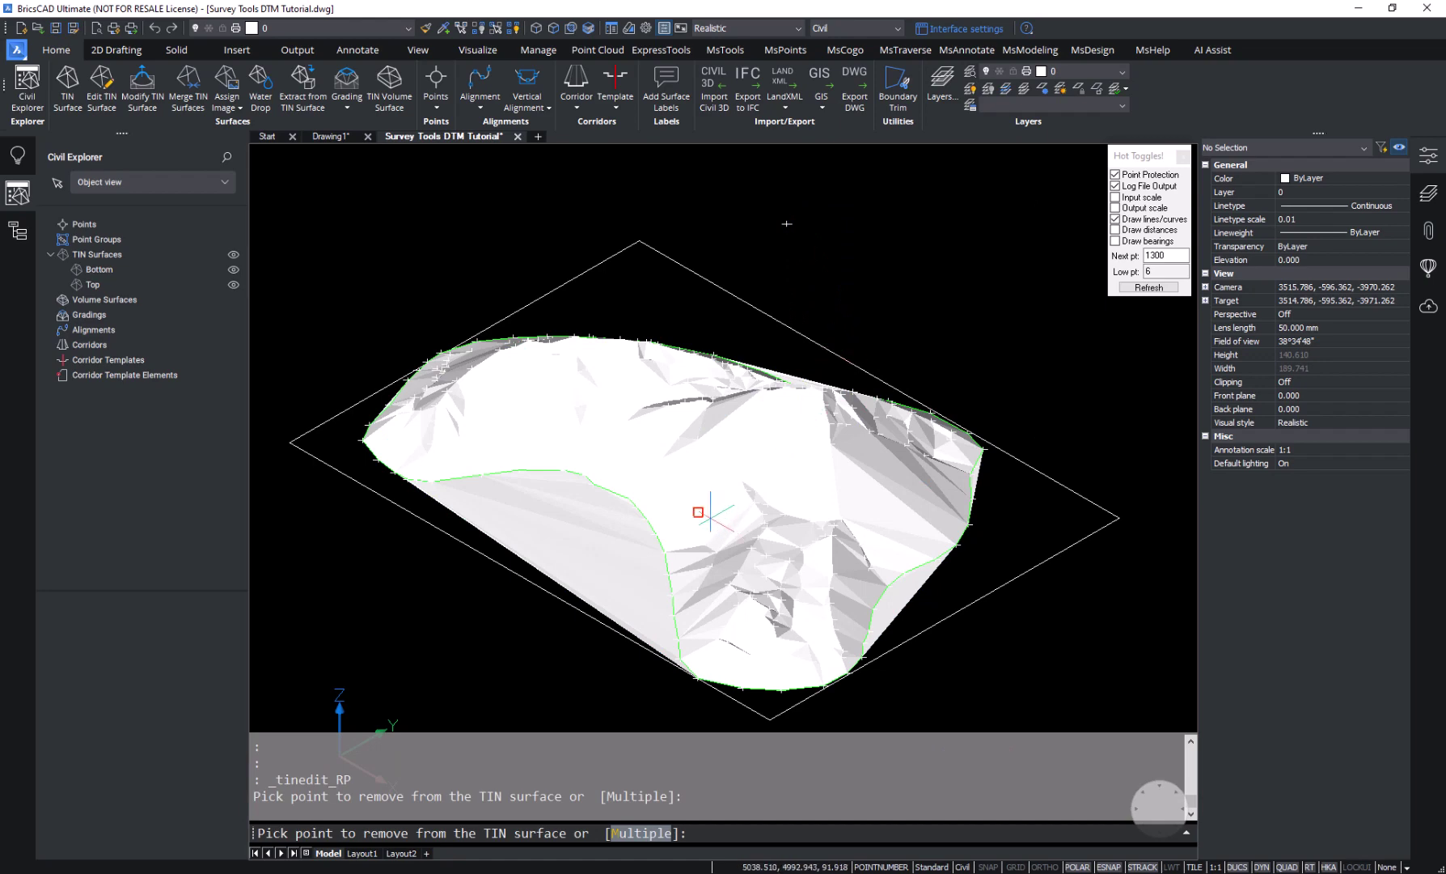
{"action": "middle_click_drag", "start_coordinate": [701, 511], "coordinate": [877, 546], "text": "shift"}
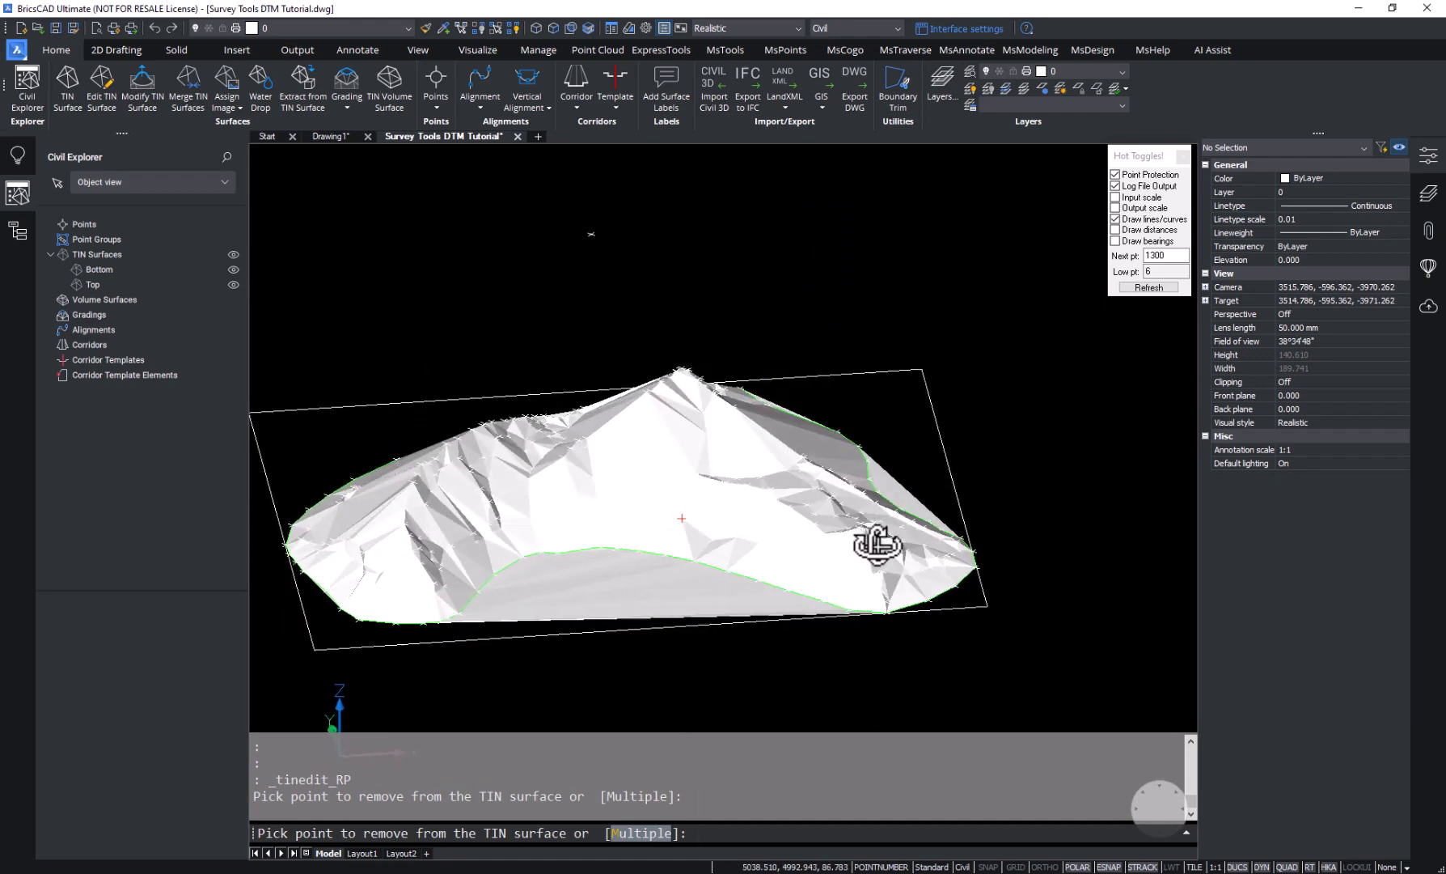
Create a volume surface, picking the base and comparison TIN surfaces and accepting the default bounding area
{"action": "right_click", "coordinate": [95, 296]}
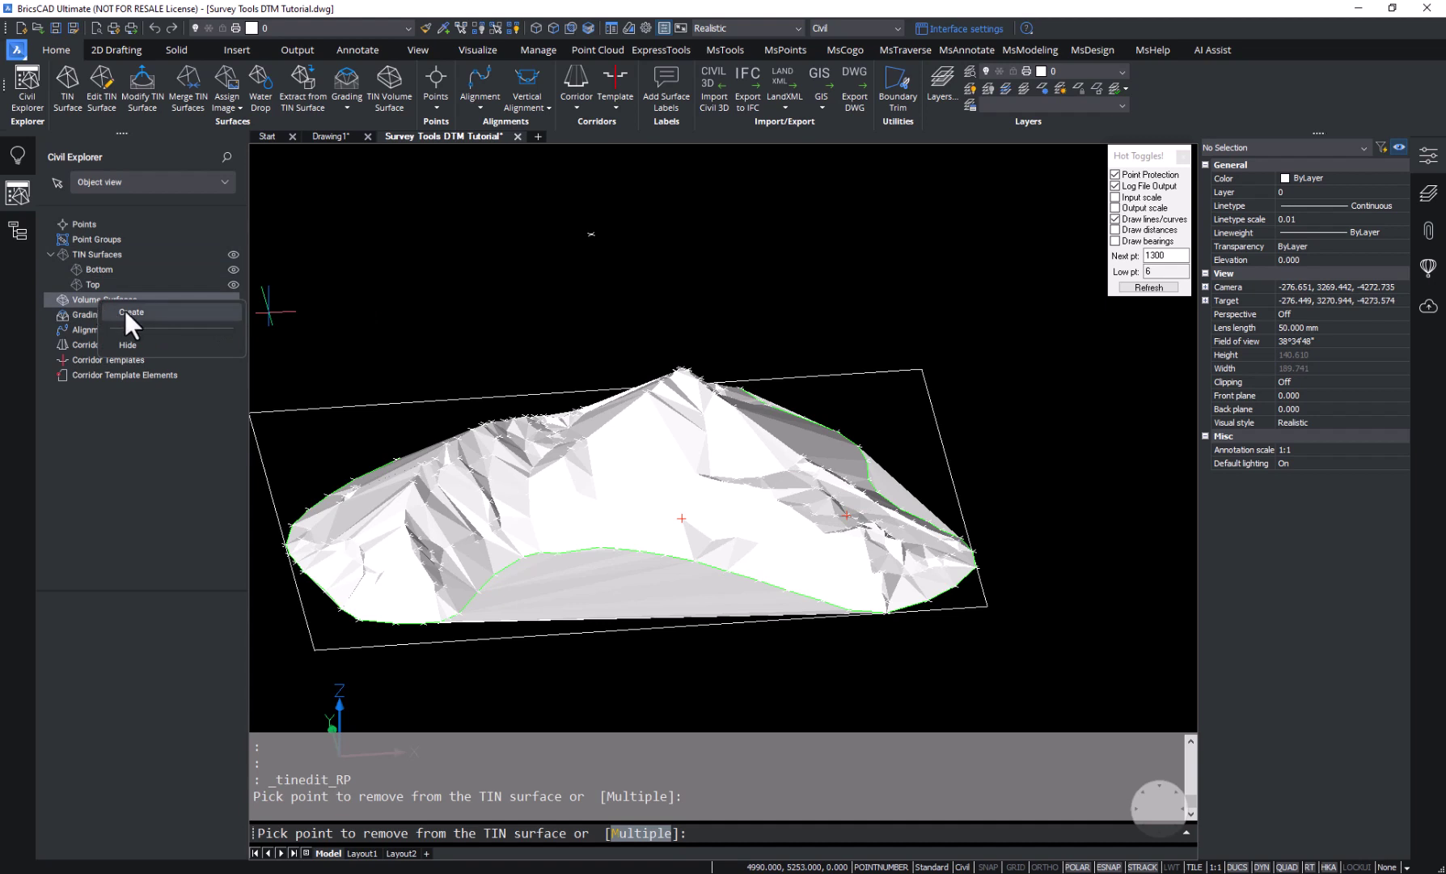
{"action": "left_click", "coordinate": [128, 311]}
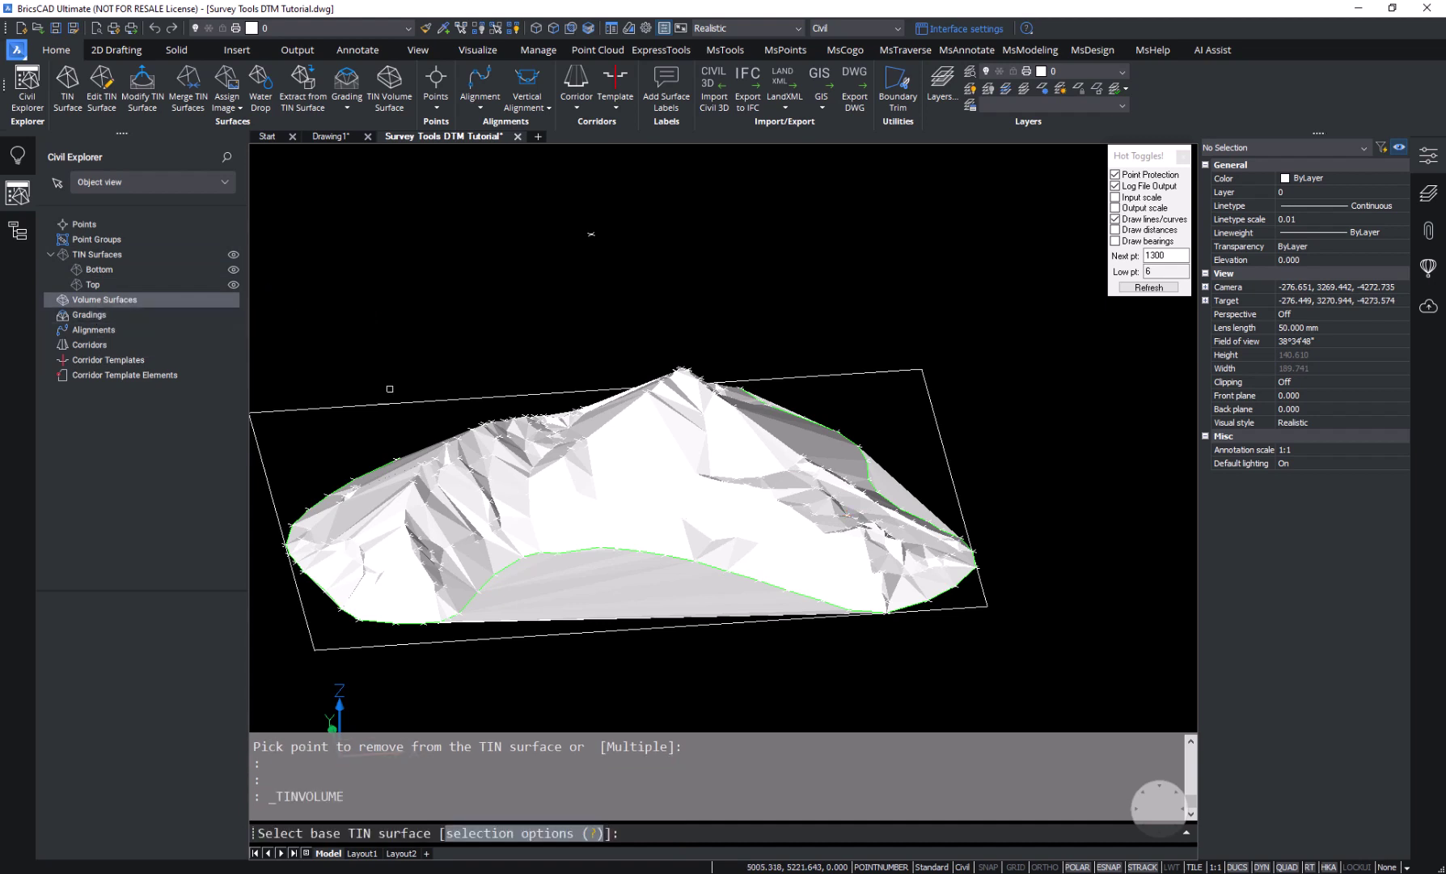
{"action": "middle_click_drag", "start_coordinate": [593, 431], "coordinate": [728, 318]}
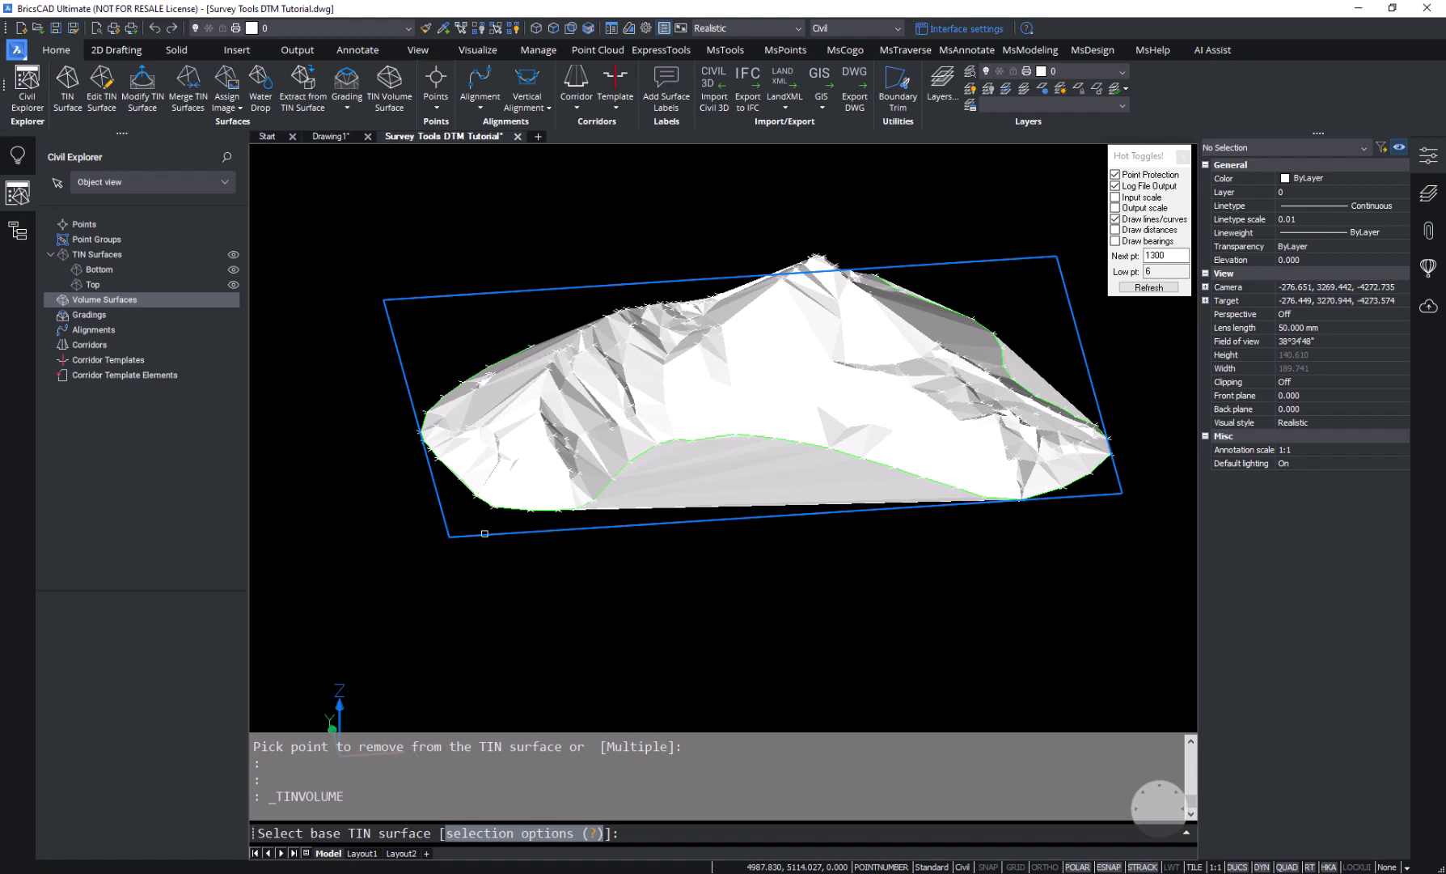
{"action": "left_click", "coordinate": [484, 533]}
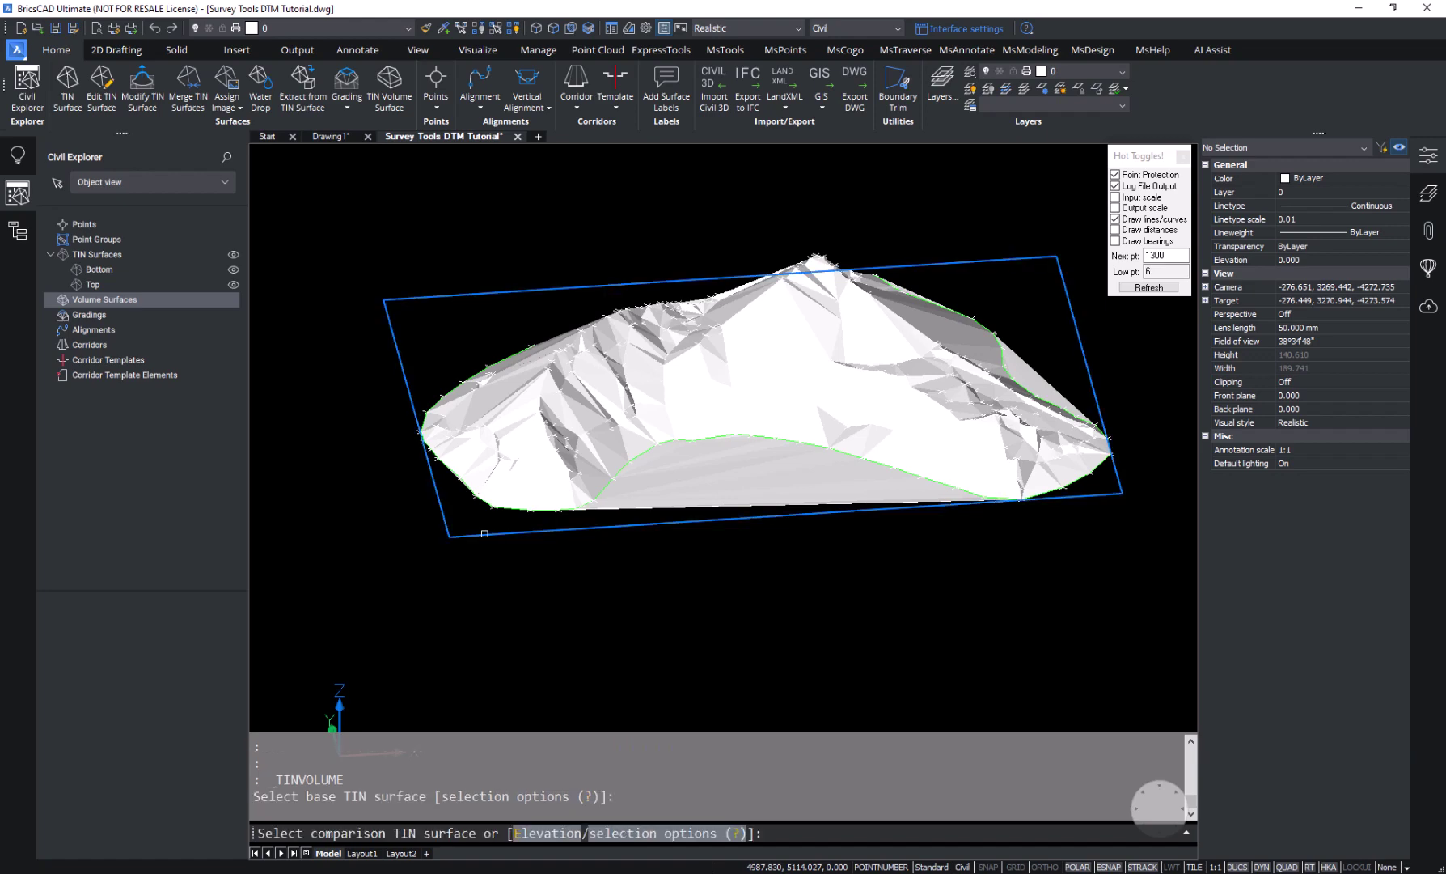
{"action": "left_click", "coordinate": [558, 386]}
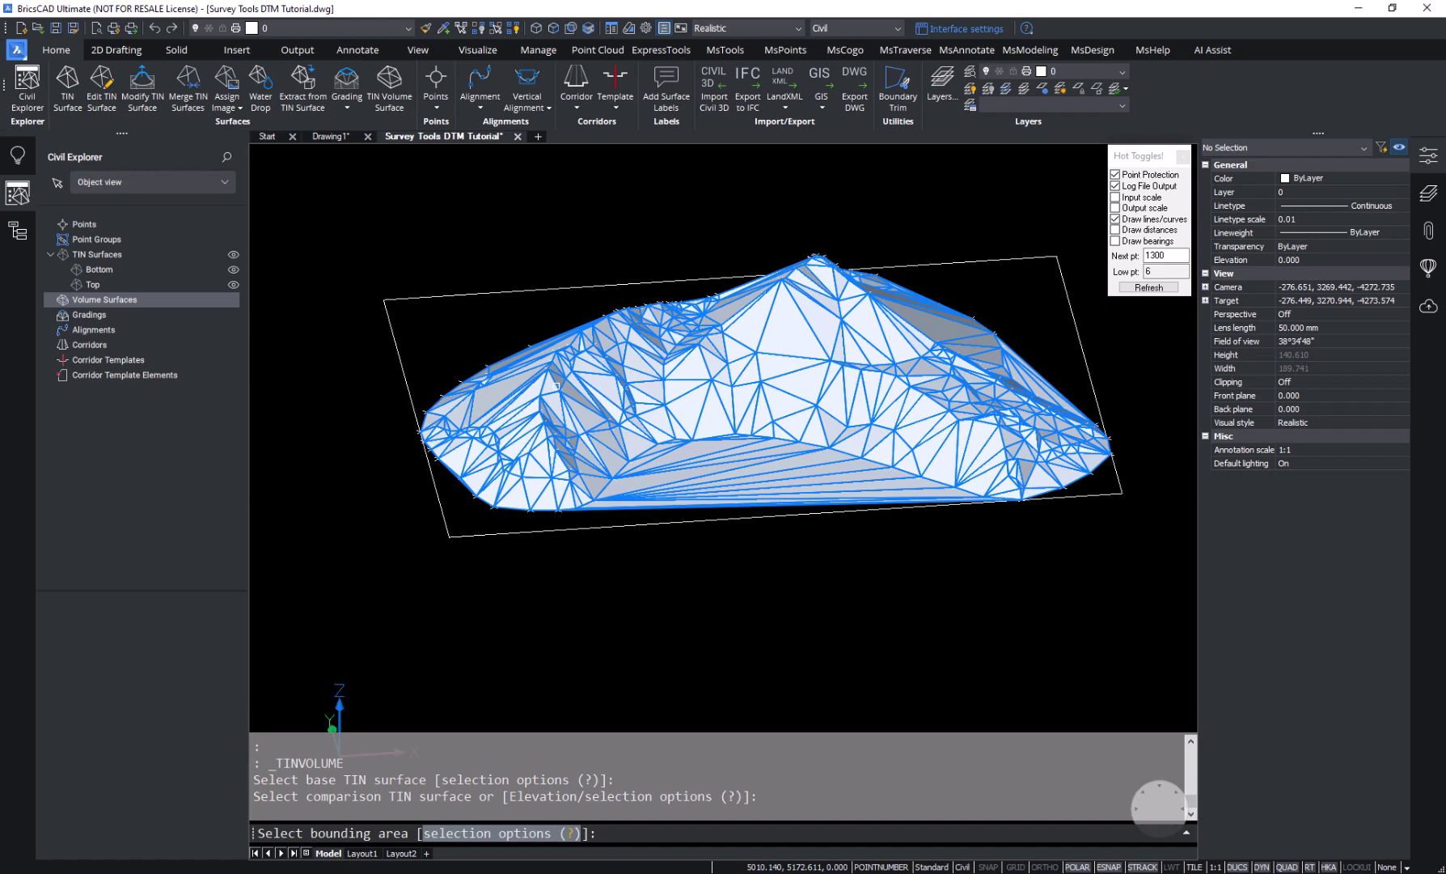
{"action": "key", "text": "Return"}
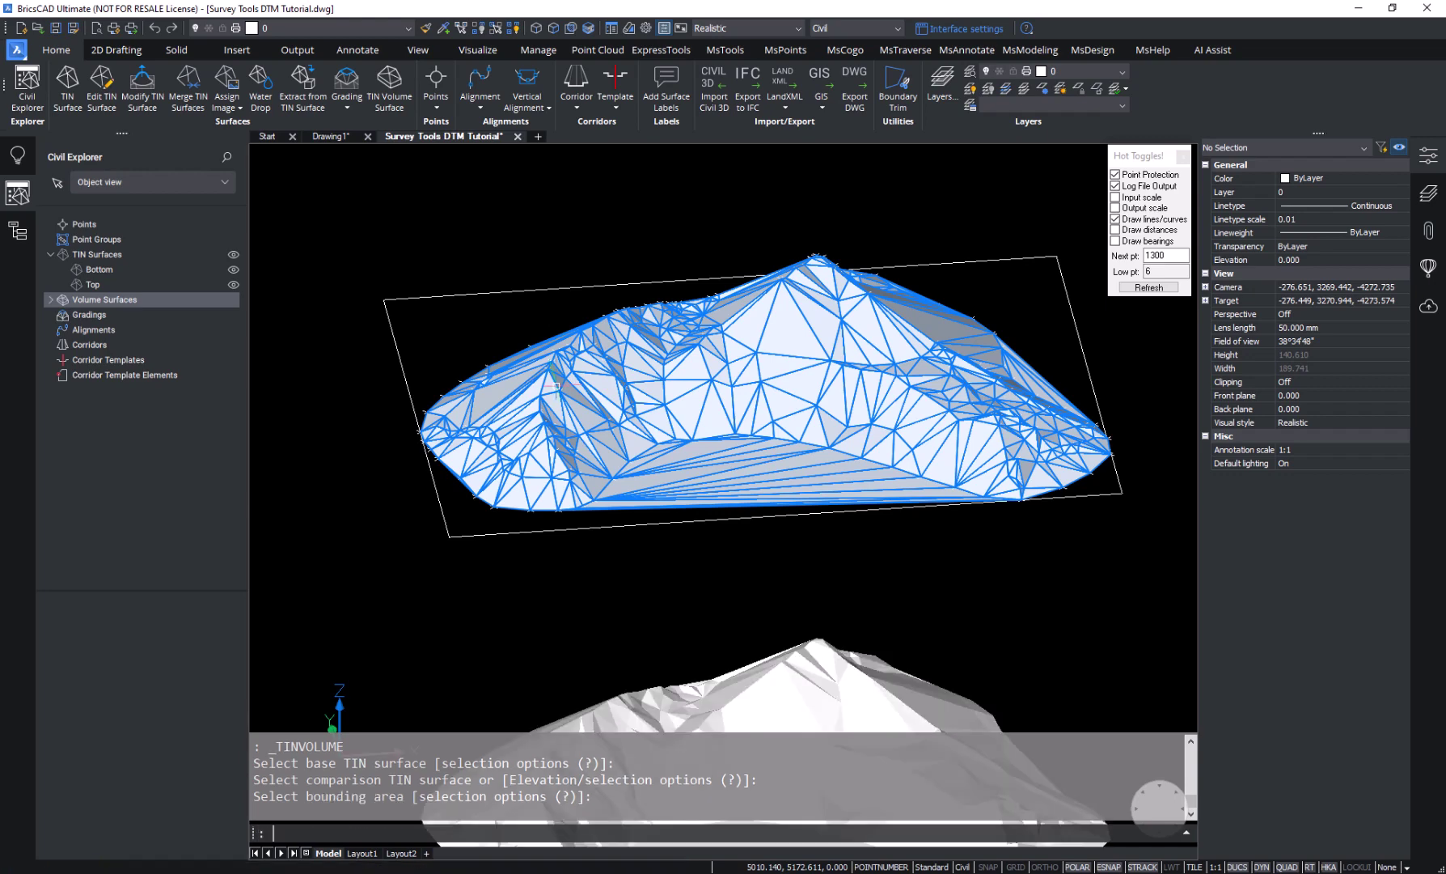
{"action": "middle_click_drag", "start_coordinate": [724, 587], "coordinate": [730, 389]}
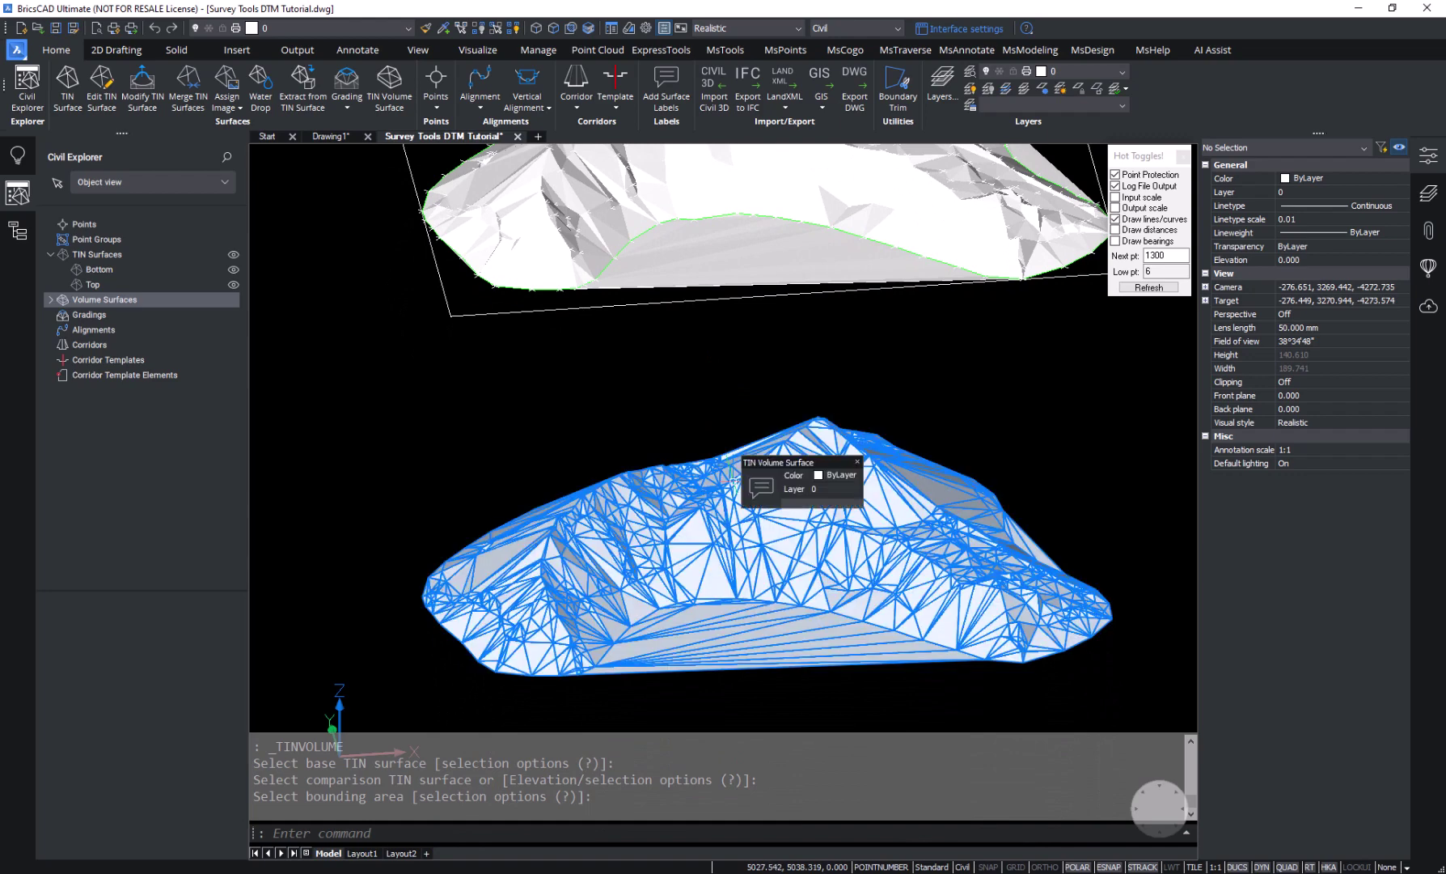
Select Volume Surface1 and read its 2D area 9689.209, 3D area 11464.611 and fill volume 57824.354
{"action": "left_click", "coordinate": [712, 549]}
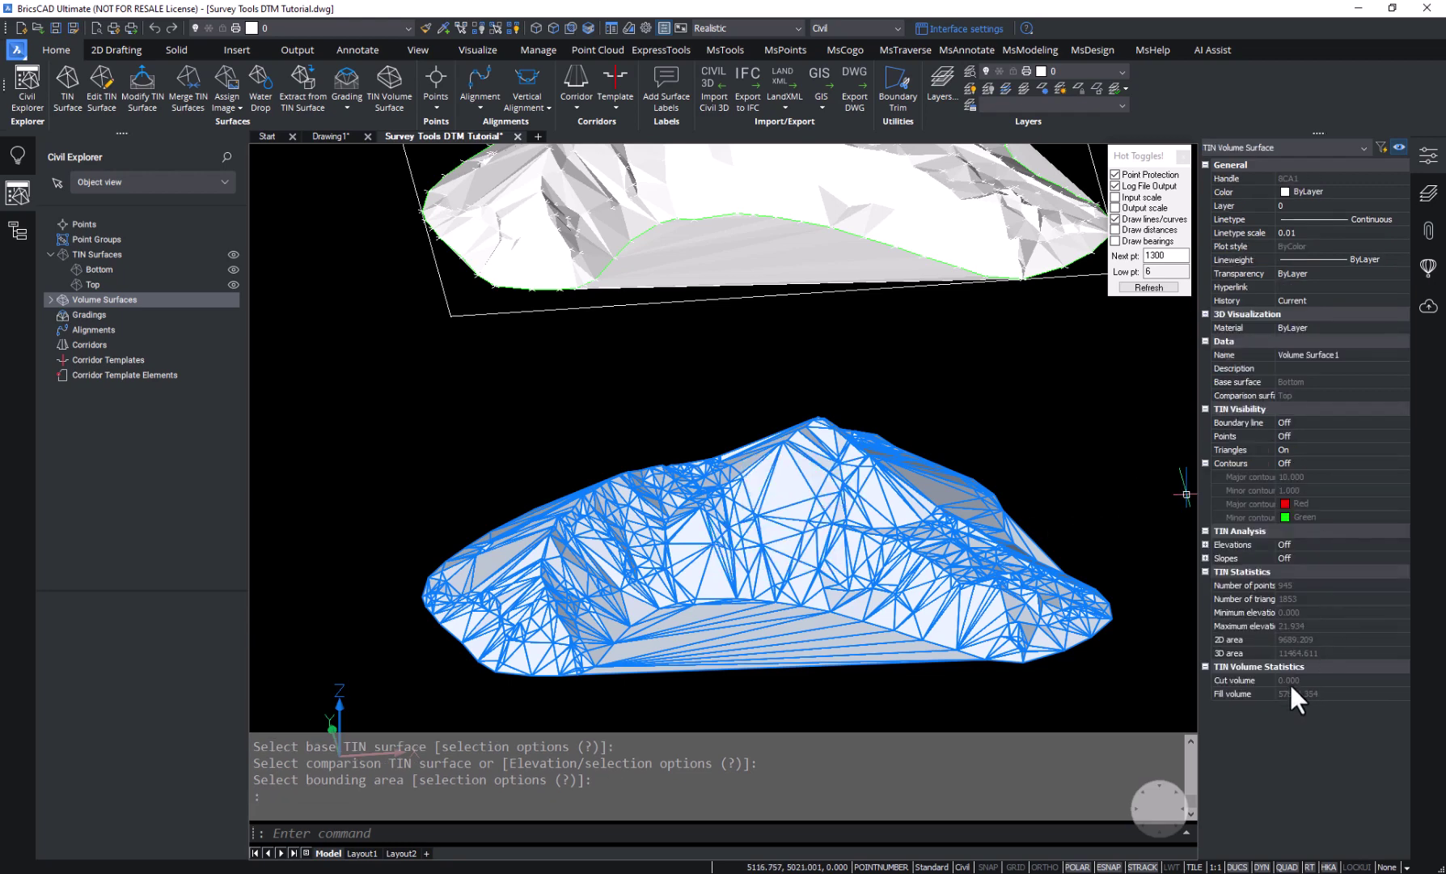
{"action": "left_click", "coordinate": [1318, 639]}
{"action": "left_click", "coordinate": [1344, 655]}
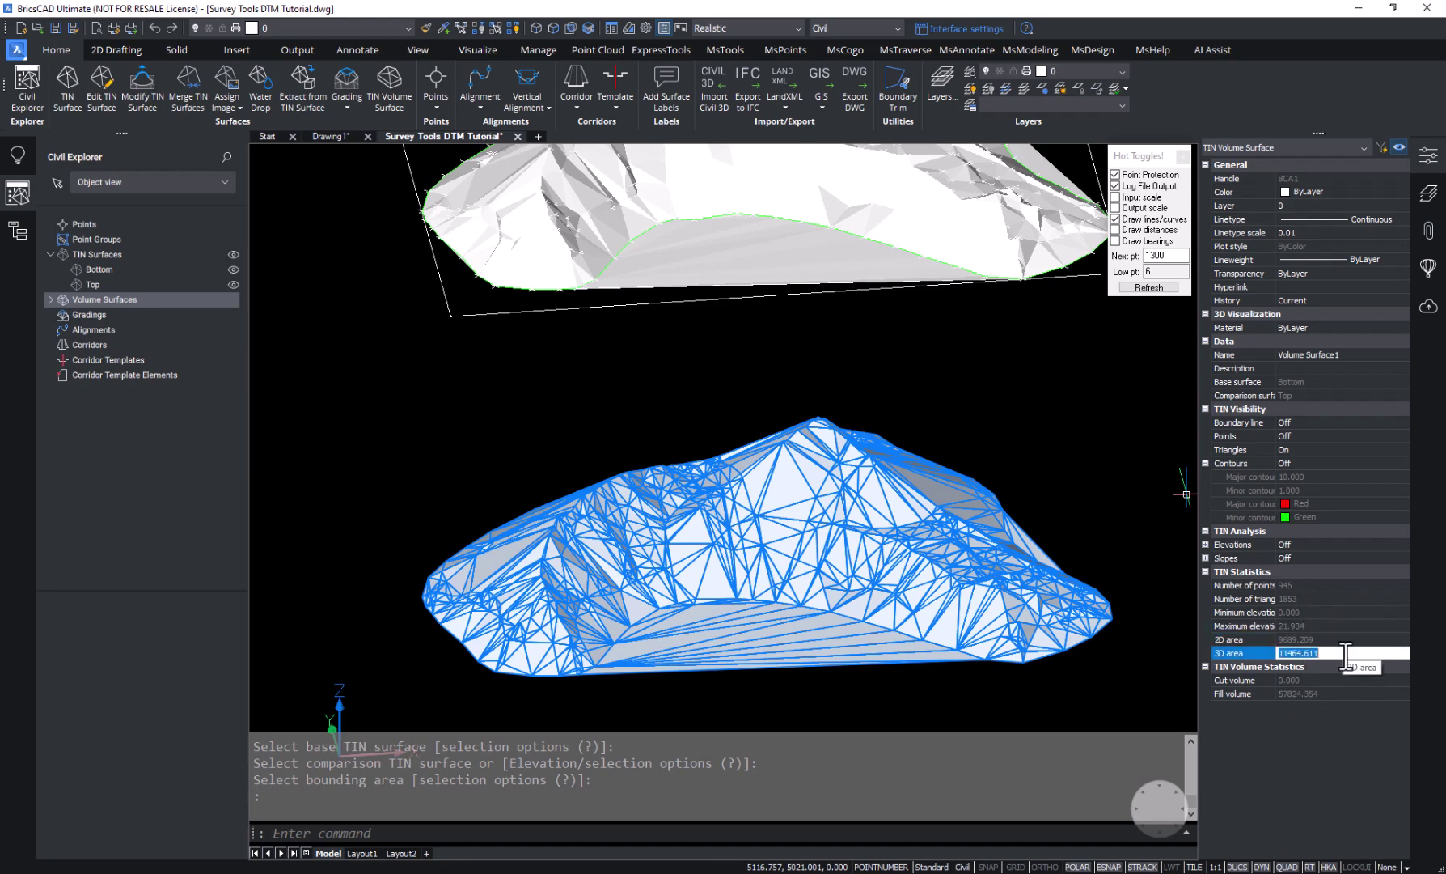
{"action": "left_click", "coordinate": [1339, 693]}
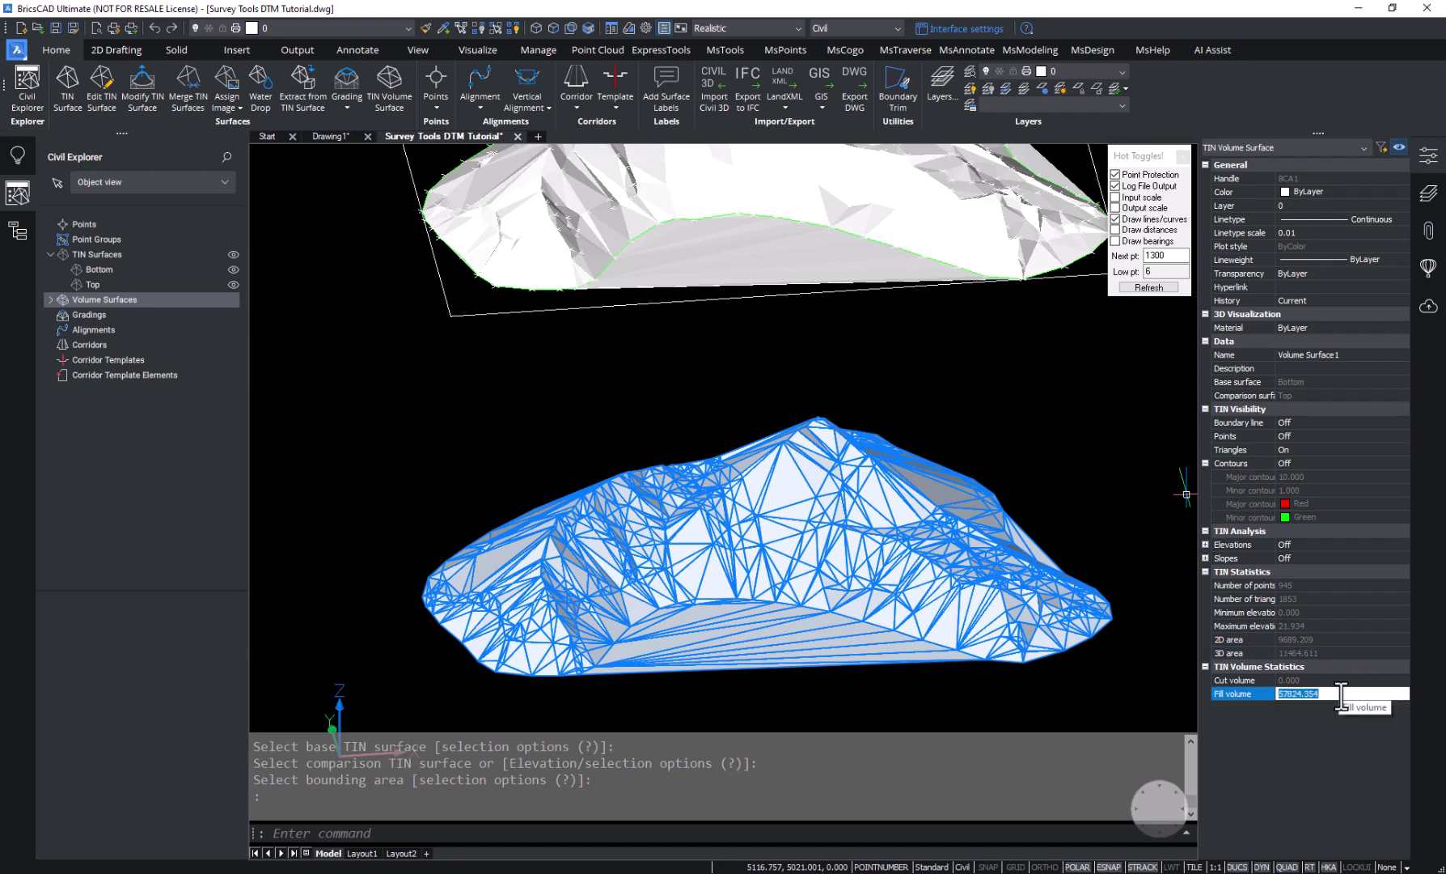